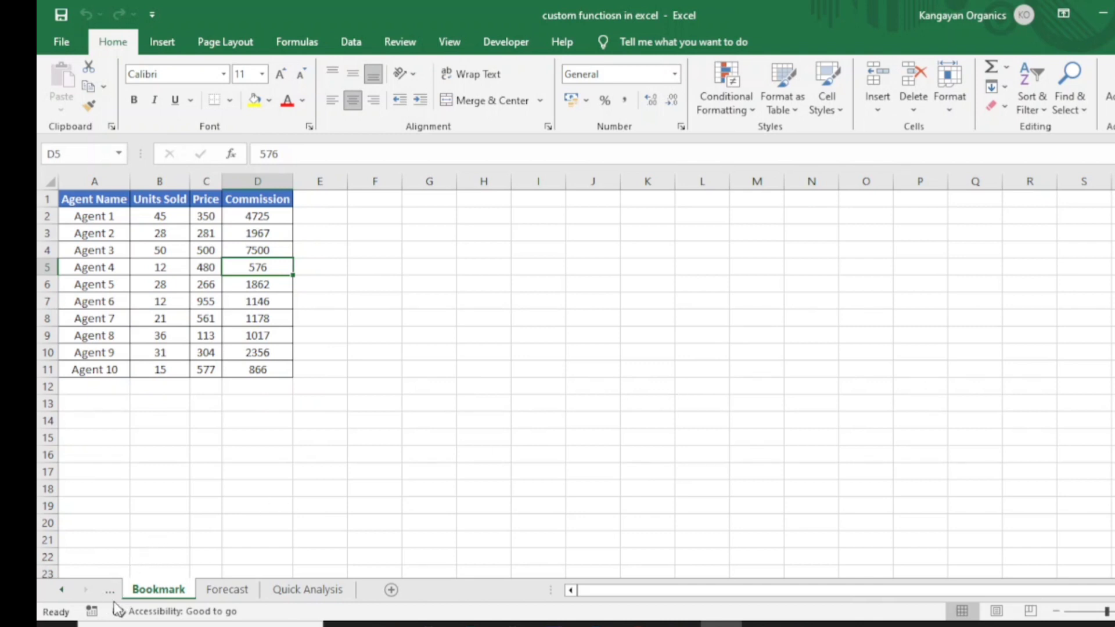
Step: Name the selected Commission cell D5 on the Bookmark sheet Book_sheet
left_click(61, 589)
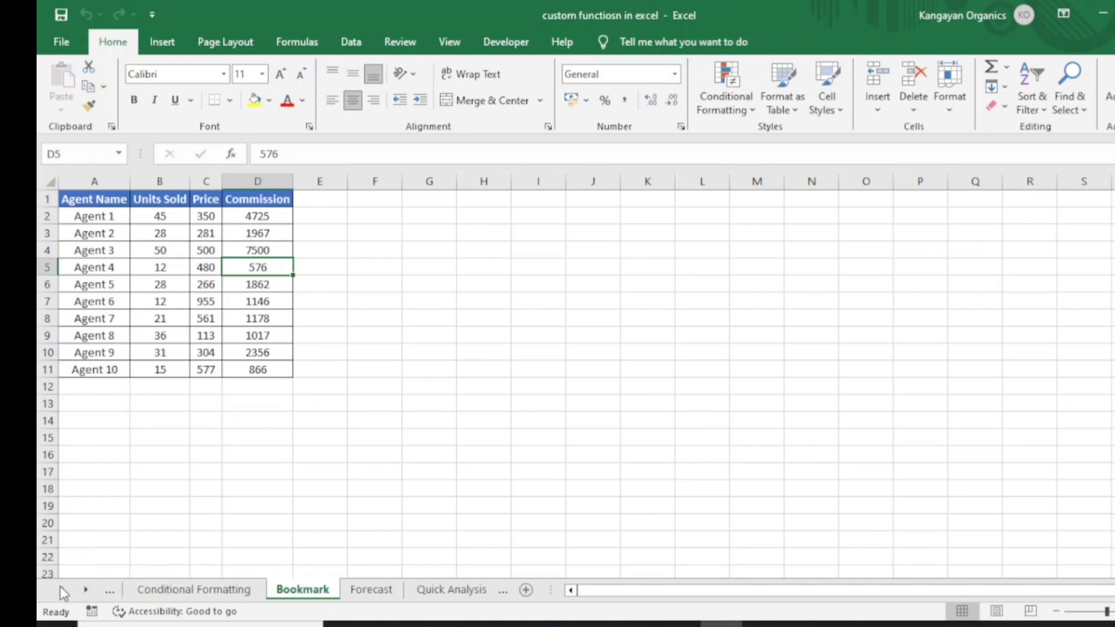
left_click(61, 590)
left_click(62, 590)
left_click(62, 589)
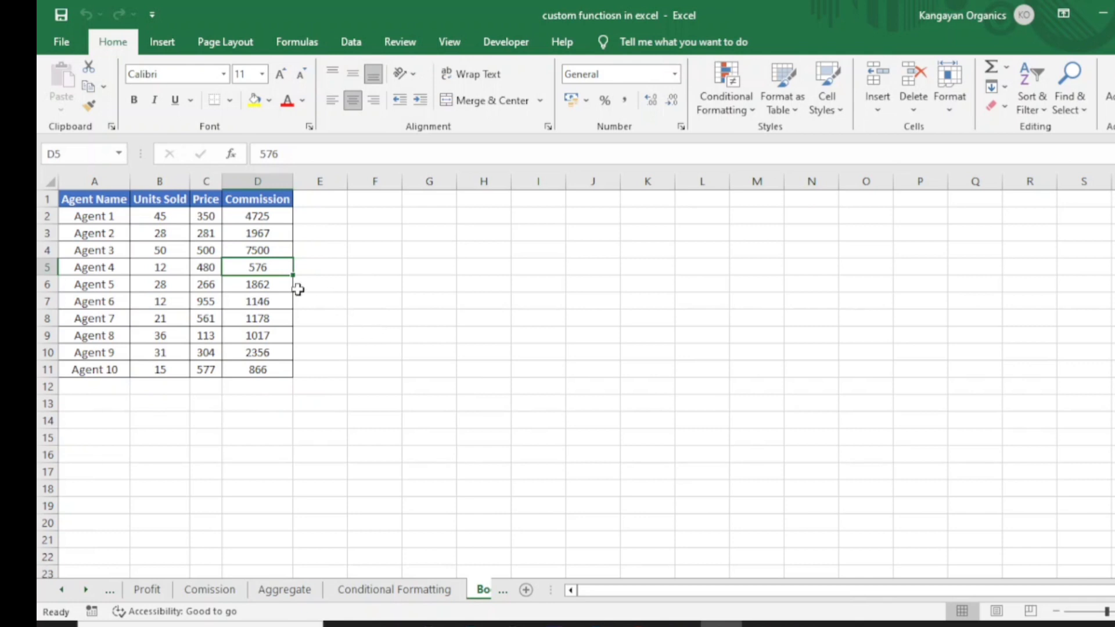
left_click(86, 155)
type("Book_shhet")
key("BackSpace")
key("BackSpace")
key("BackSpace")
type("eet")
key("Return")
Step: Go to the Profit sheet, then jump back to the Book_sheet named cell through the name list
left_click(140, 590)
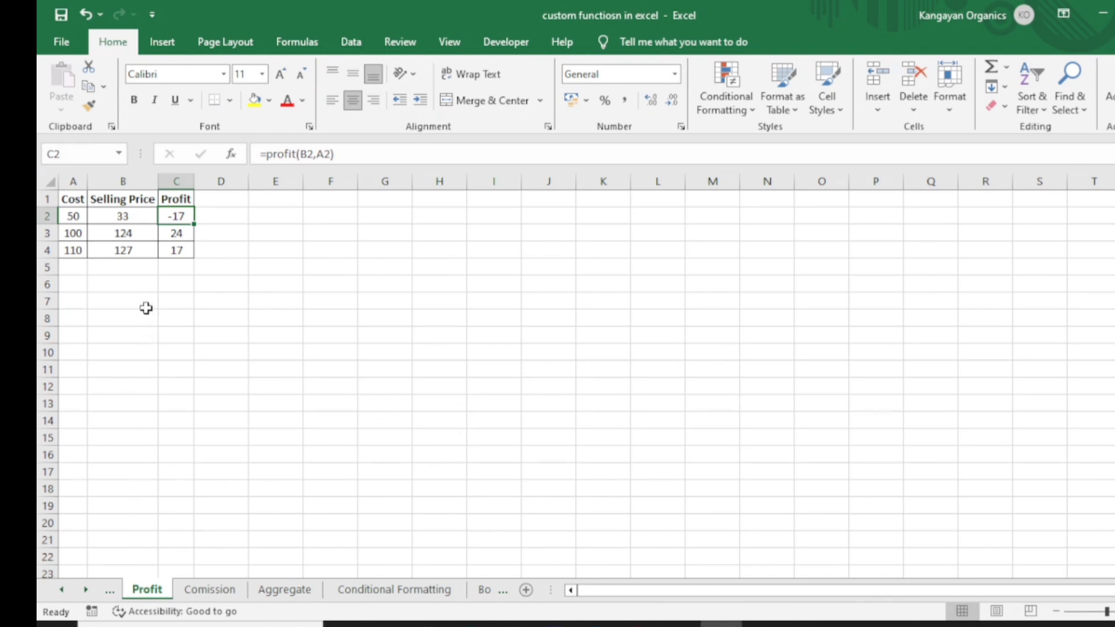
left_click(118, 155)
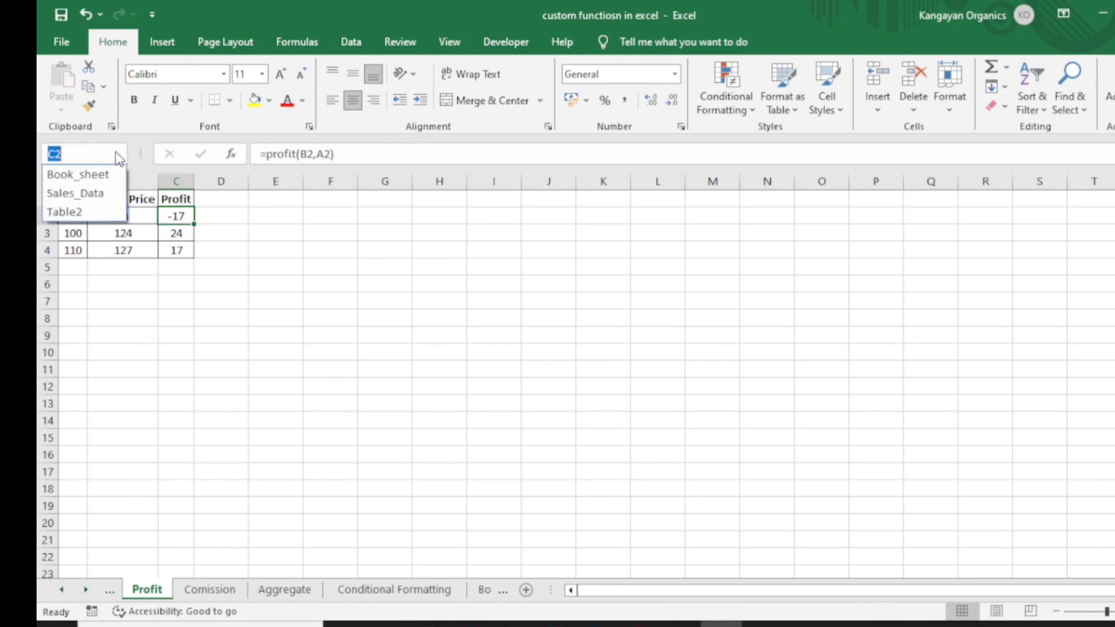
left_click(108, 173)
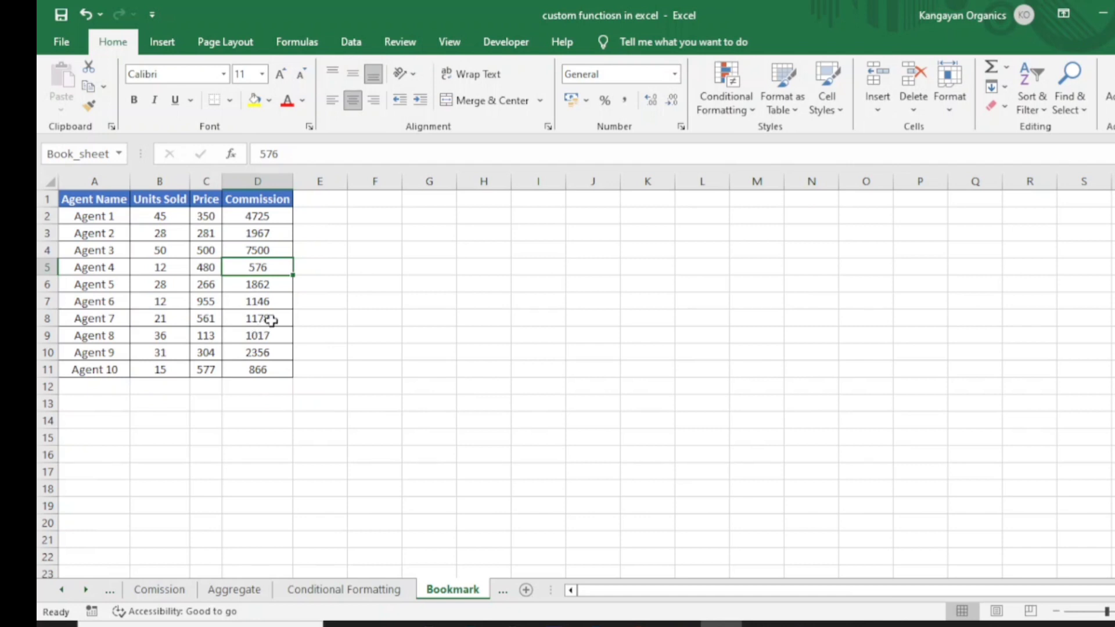
Step: Jump to the Table2 range through the list of defined names
left_click(298, 43)
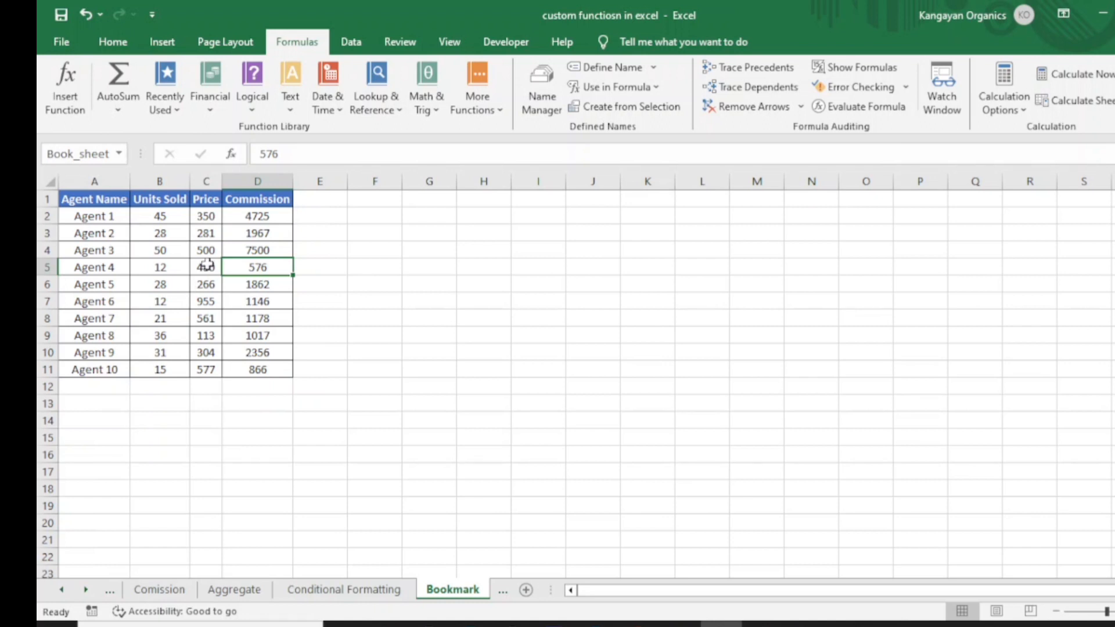
left_click(119, 154)
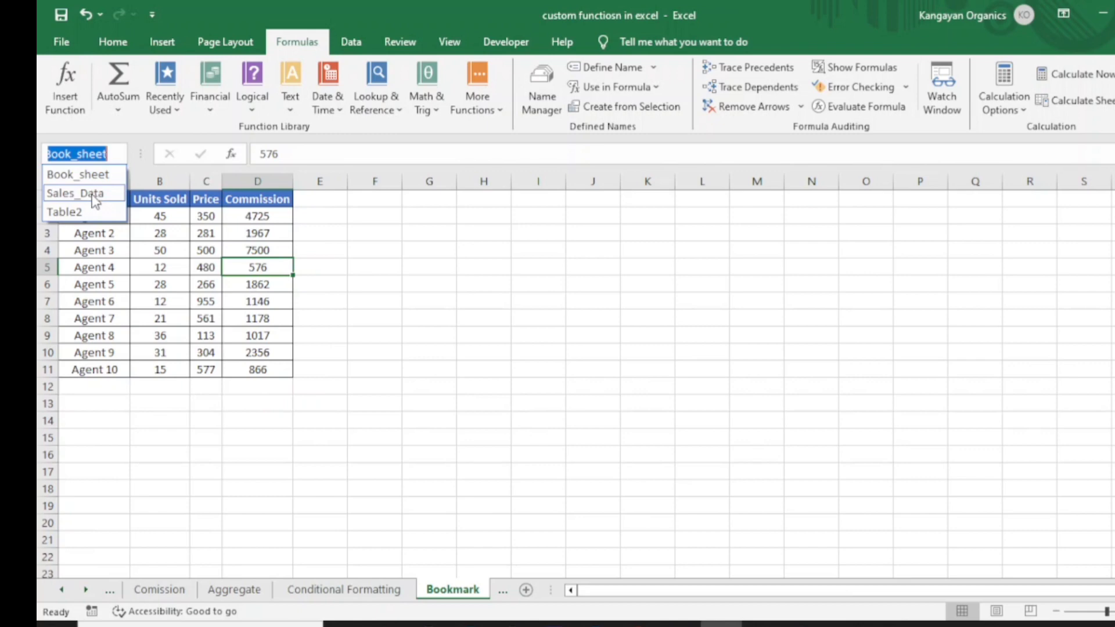
left_click(95, 212)
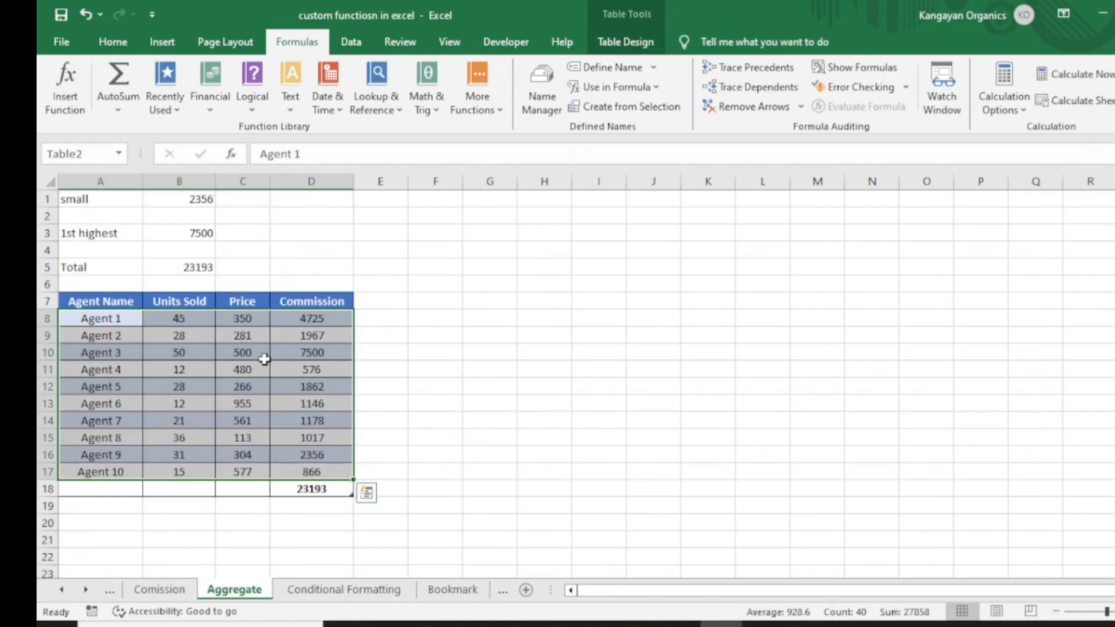
Step: Jump back to the Book_sheet named cell through the list of defined names
left_click(112, 41)
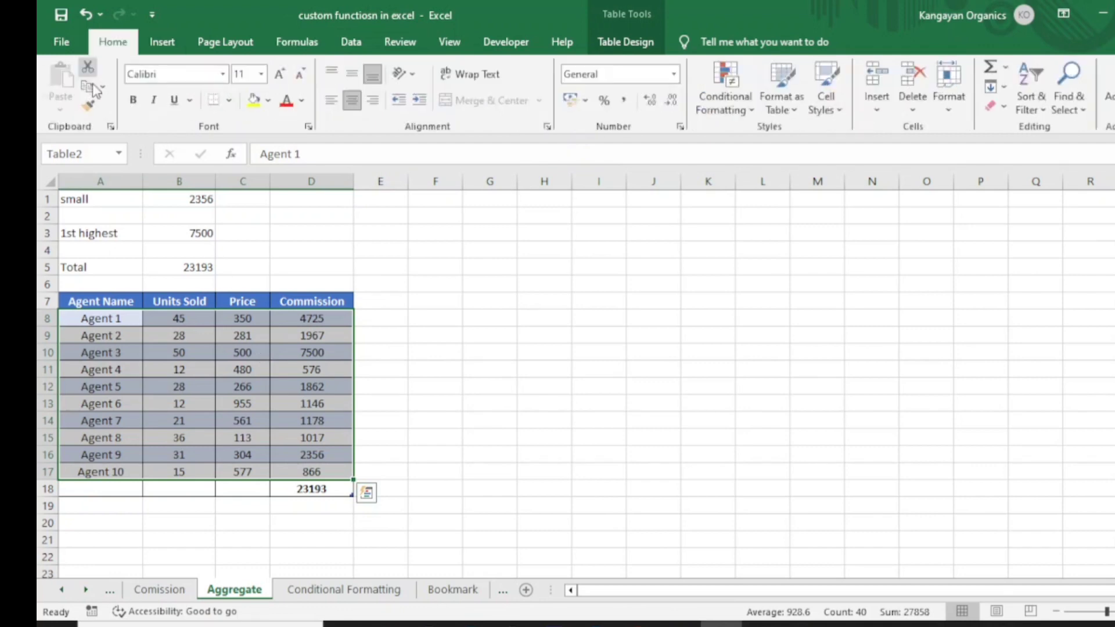
left_click(118, 153)
left_click(106, 172)
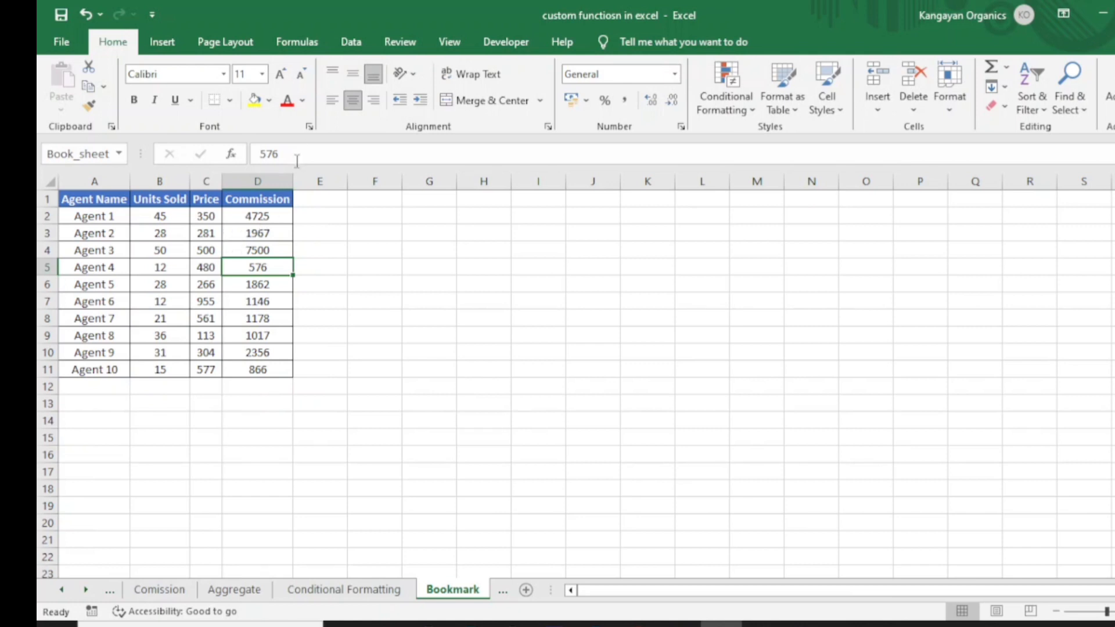
Step: Rename the Book_sheet name to Book_mark in the Name Manager
left_click(314, 42)
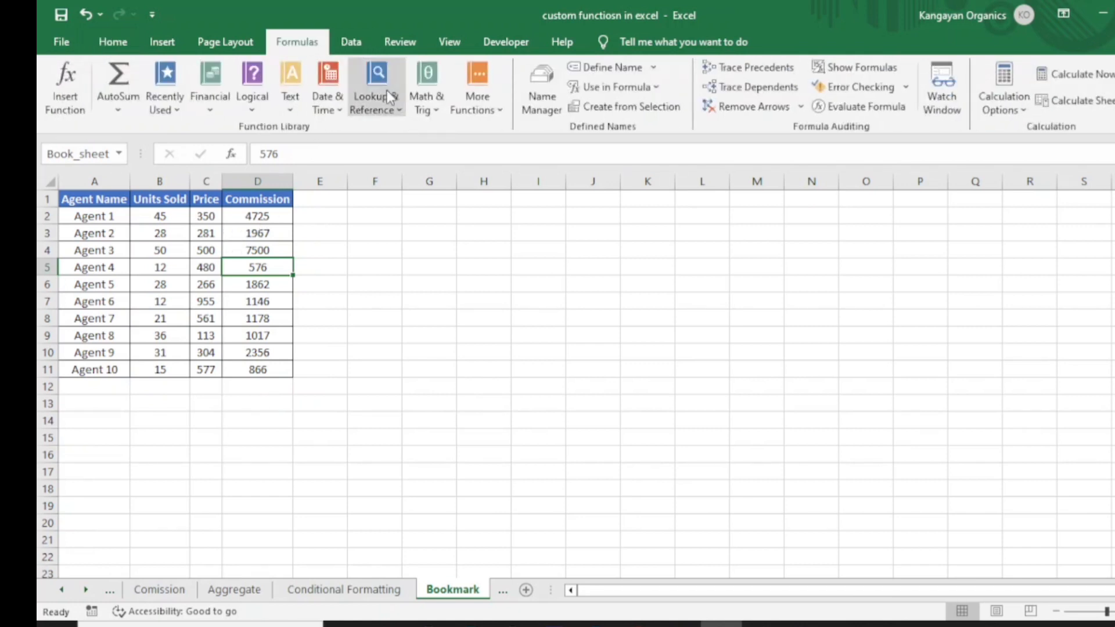
left_click(538, 93)
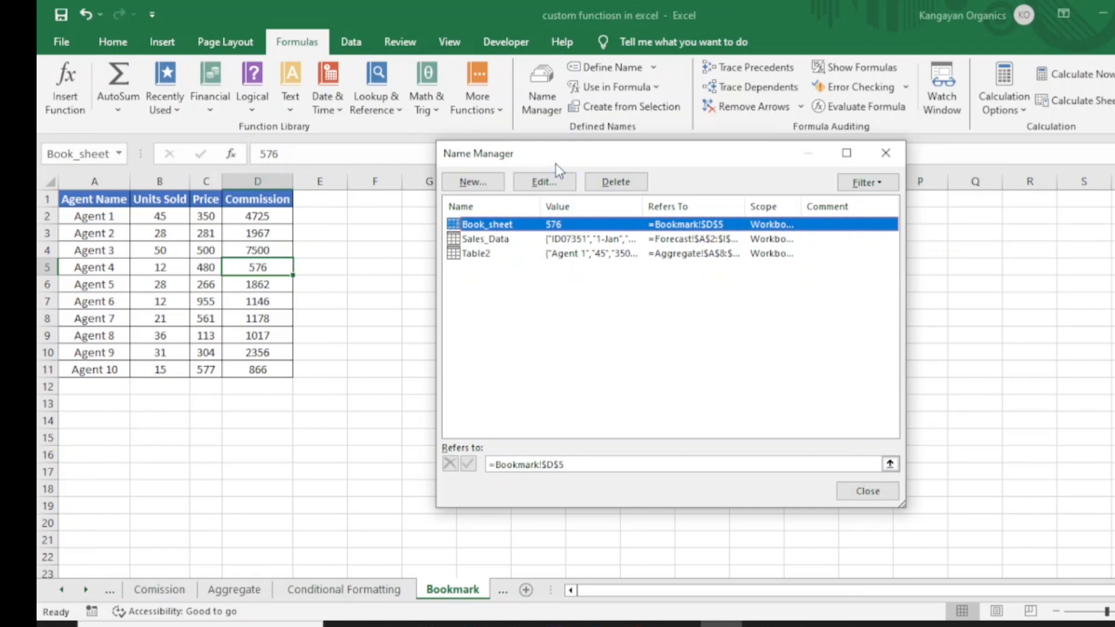
left_click(557, 179)
left_click(661, 264)
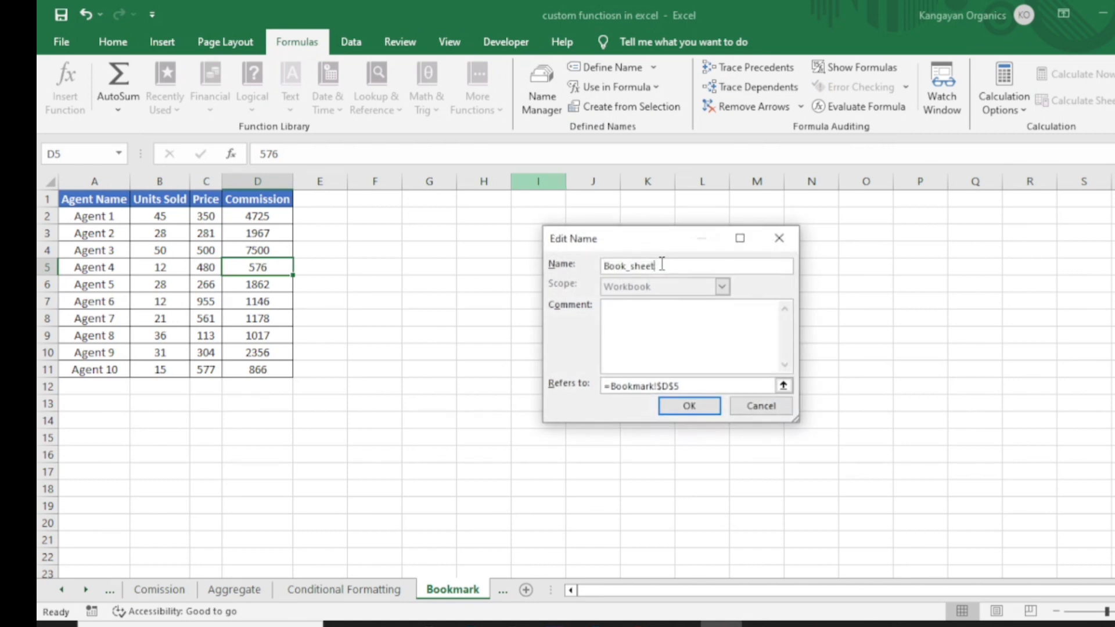
key("BackSpace")
key("BackSpace")
key("BackSpace")
key("BackSpace")
key("BackSpace")
type("mark")
key("Return")
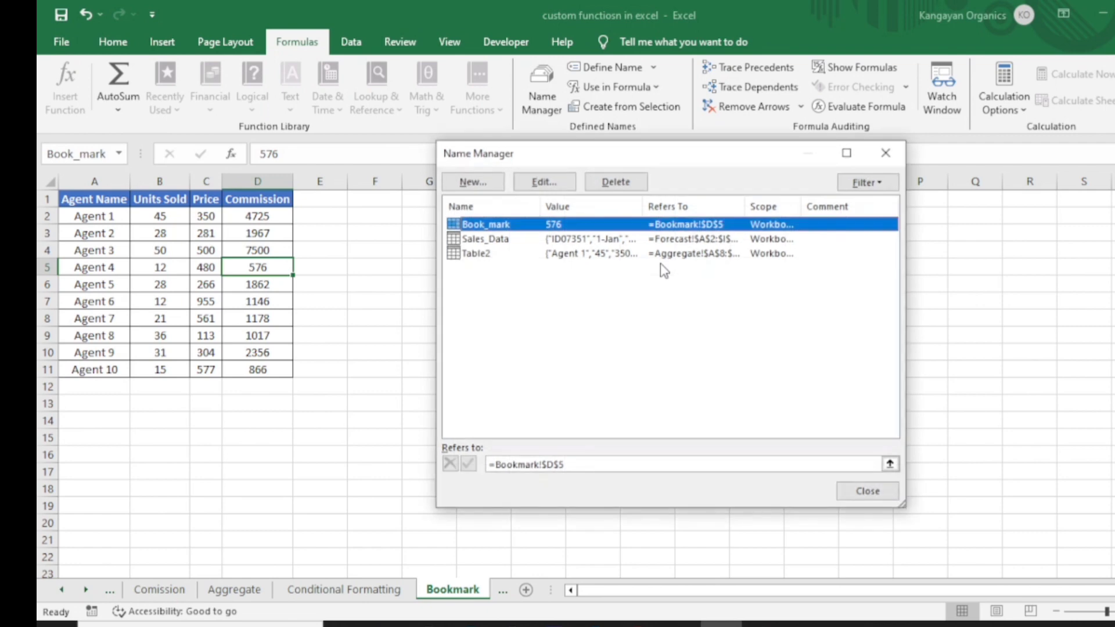
Step: Delete the Book_mark name, close the Name Manager, and review the remaining defined names
left_click(632, 183)
left_click(589, 366)
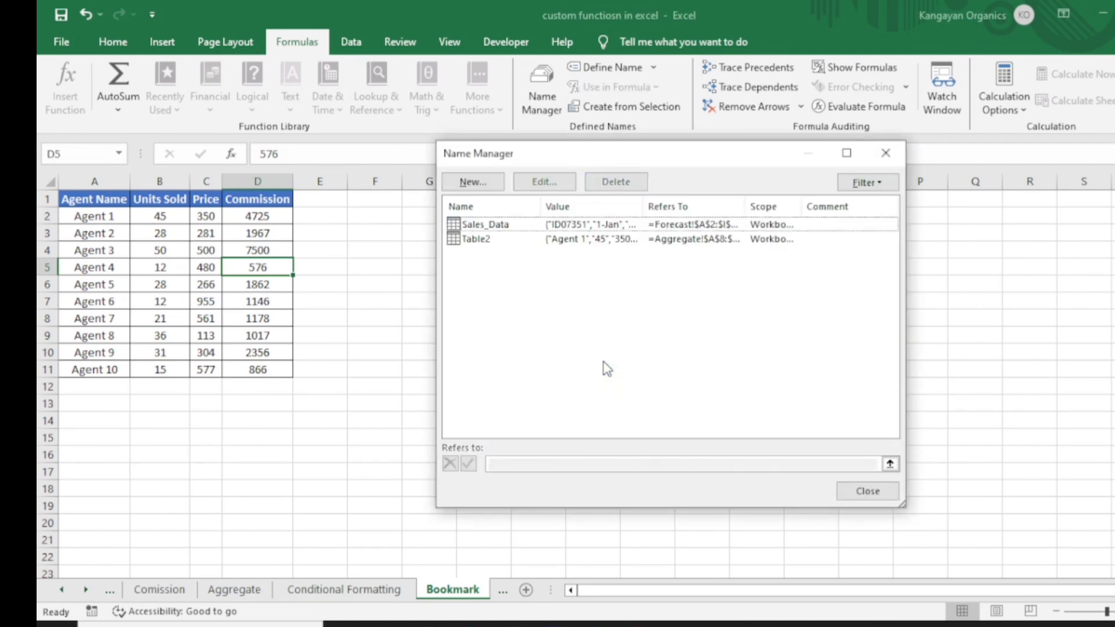
left_click(863, 492)
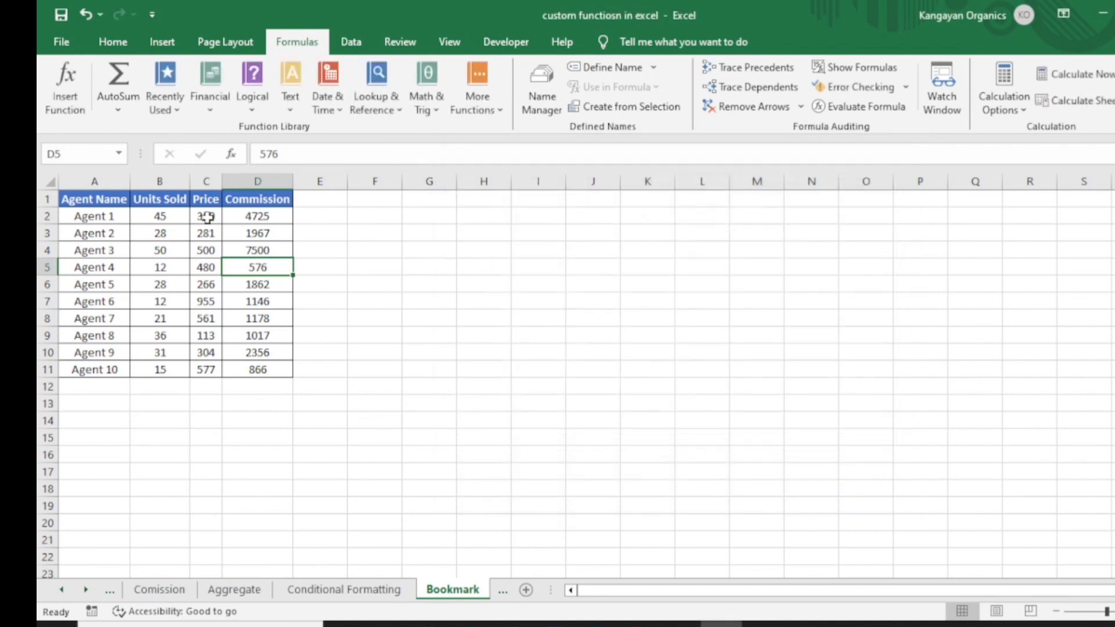
left_click(120, 154)
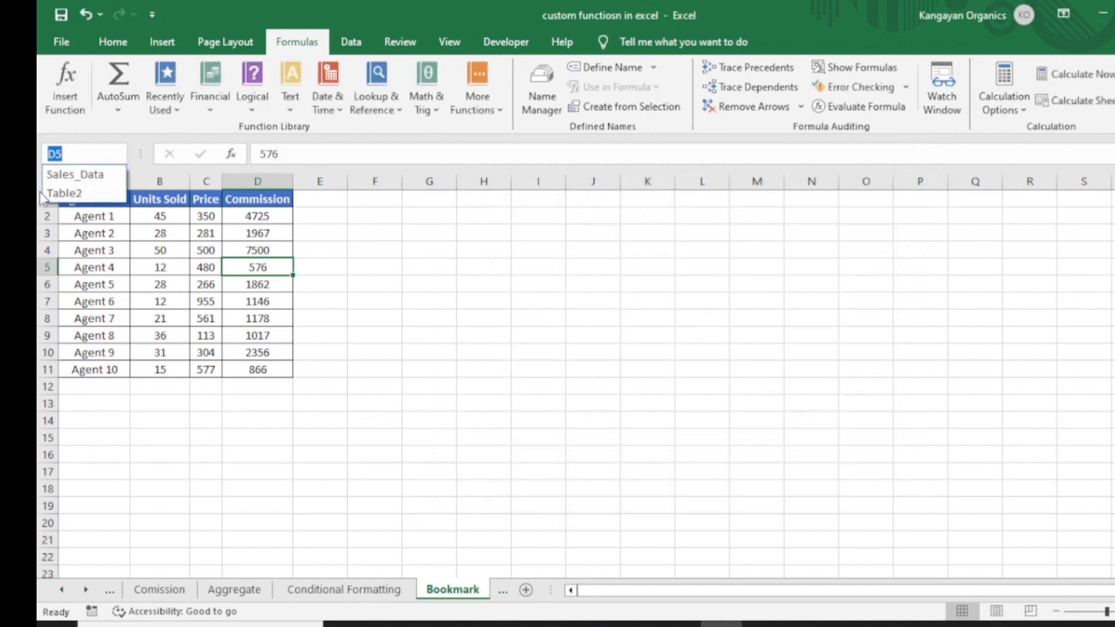
key("Escape")
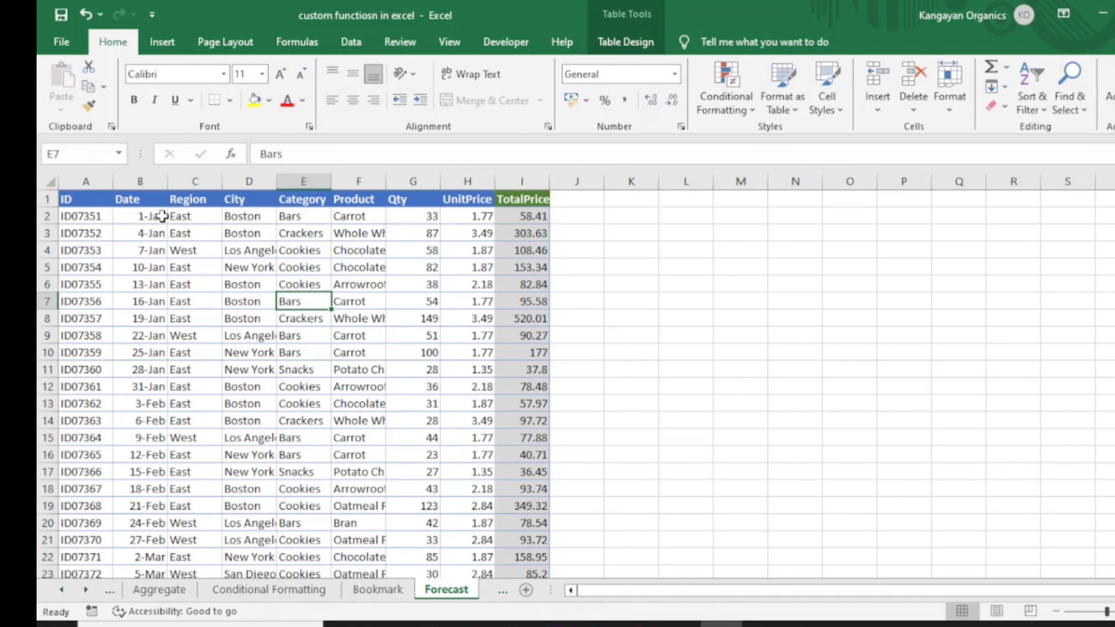
Step: Inspect the Date column on the Forecast sheet from its first to its last entry
left_click(147, 199)
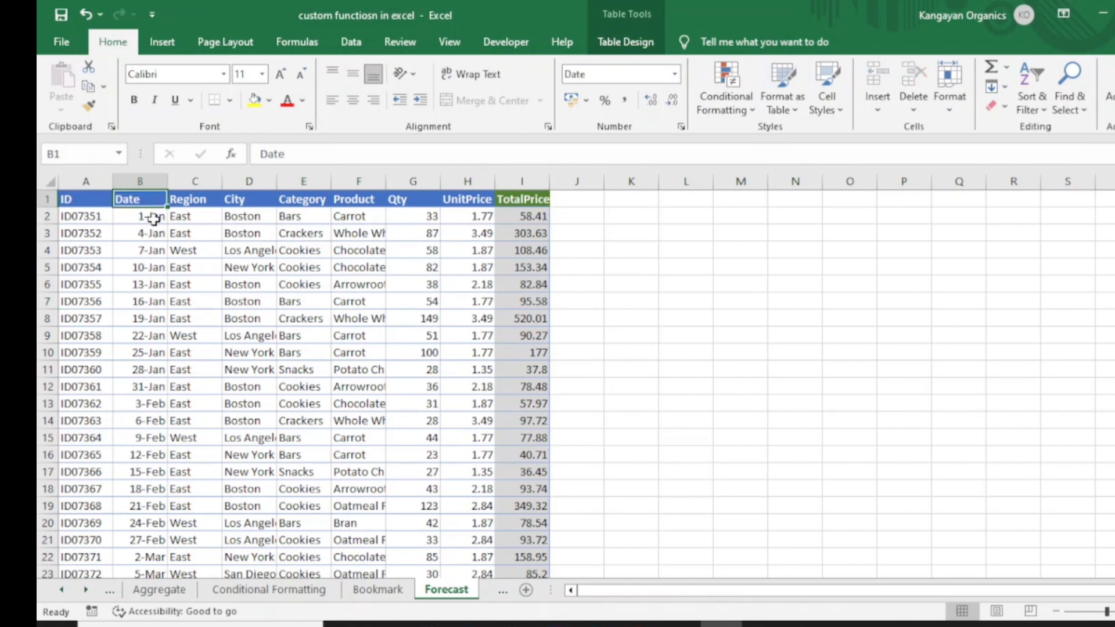
left_click(152, 219)
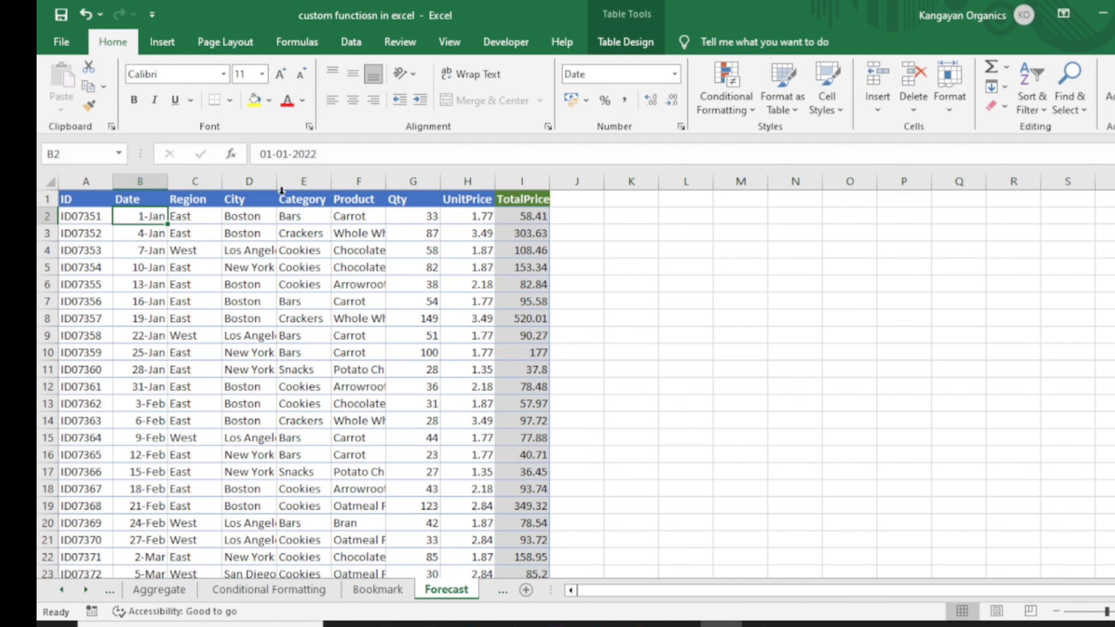
key("ctrl+Down")
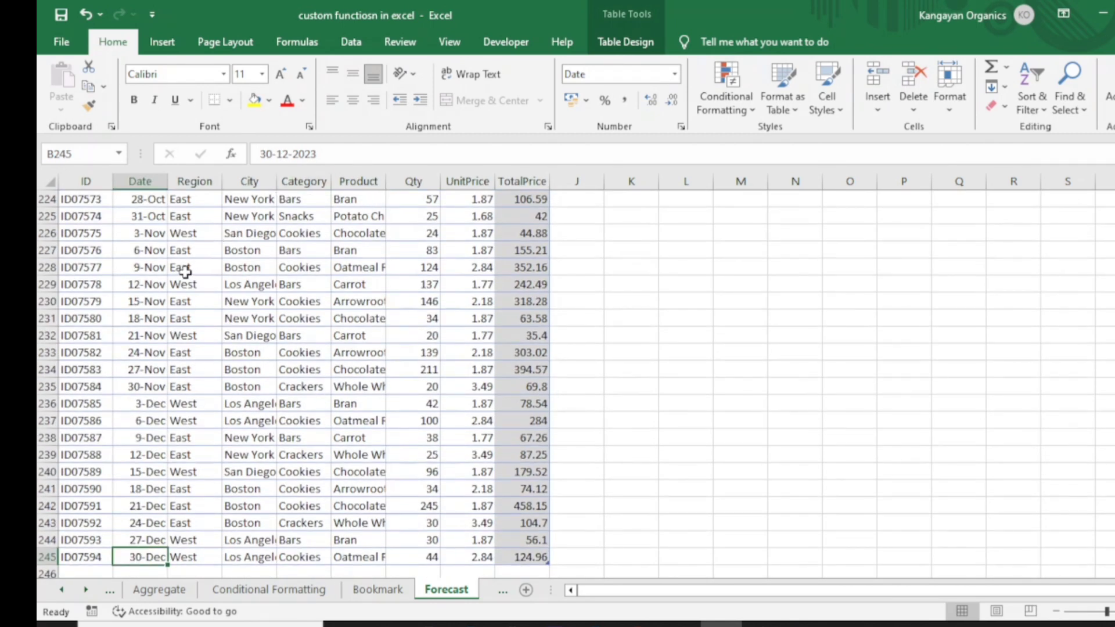
key("ctrl+Up")
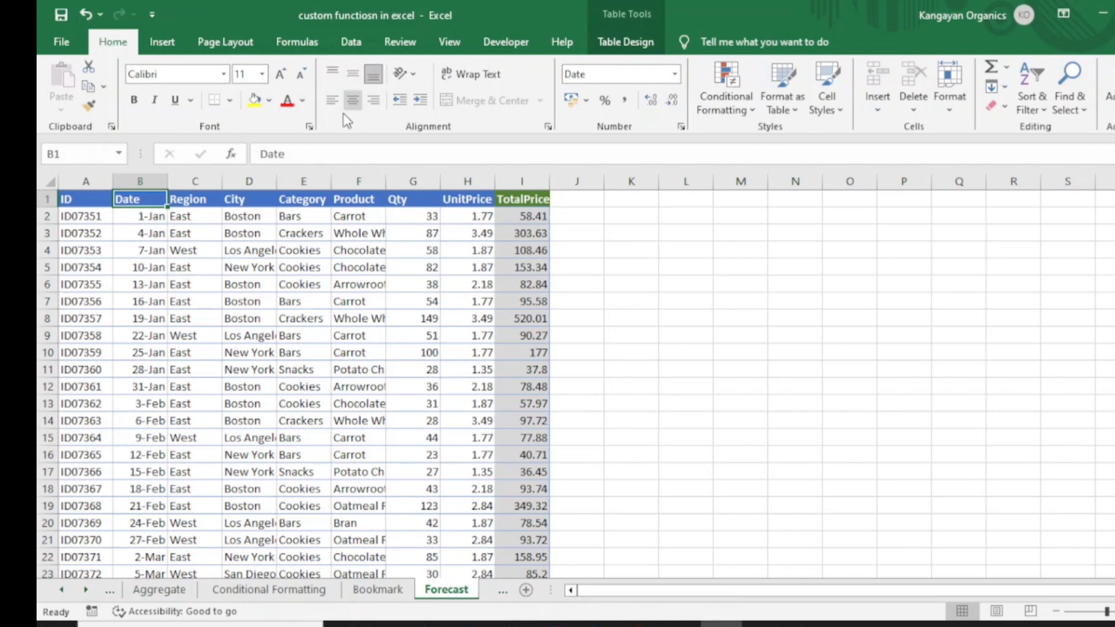
Step: Select the Date and TotalPrice columns and start a Forecast Sheet
left_click(350, 41)
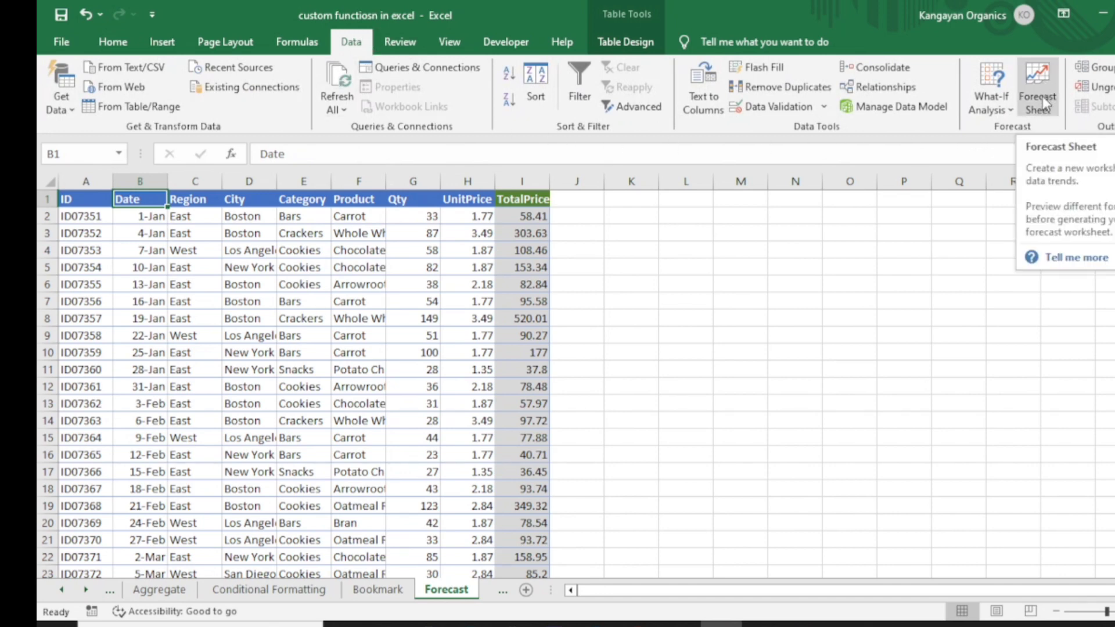
left_click(149, 183)
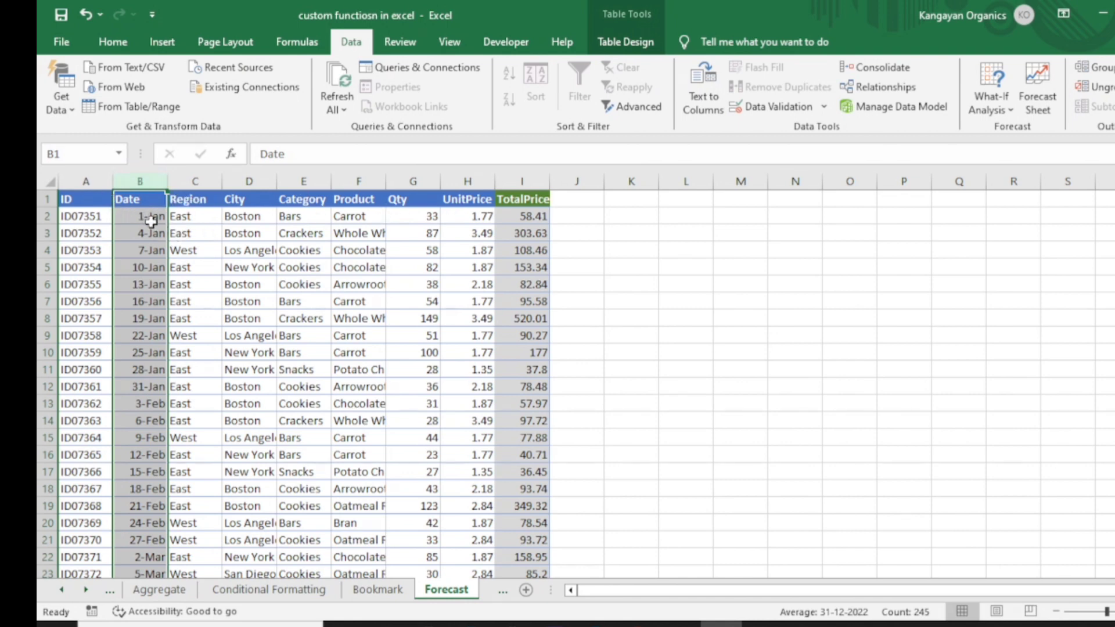
left_click(521, 182, "ctrl")
left_click(1037, 87)
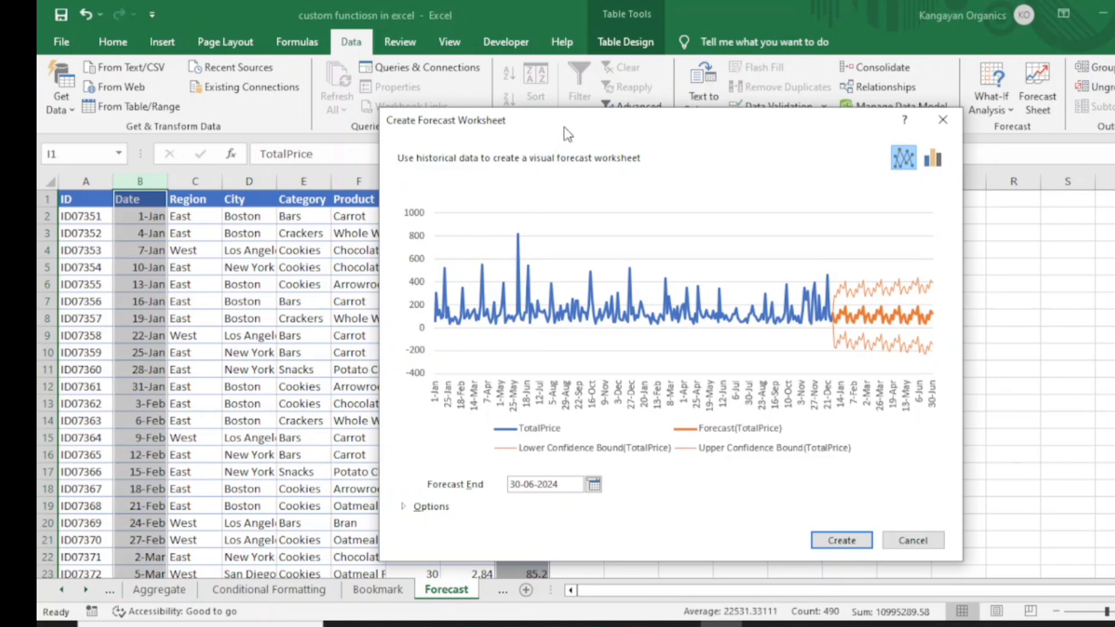
Step: Set the forecast end date to 29-02-2024
left_click_drag(563, 131, 480, 163)
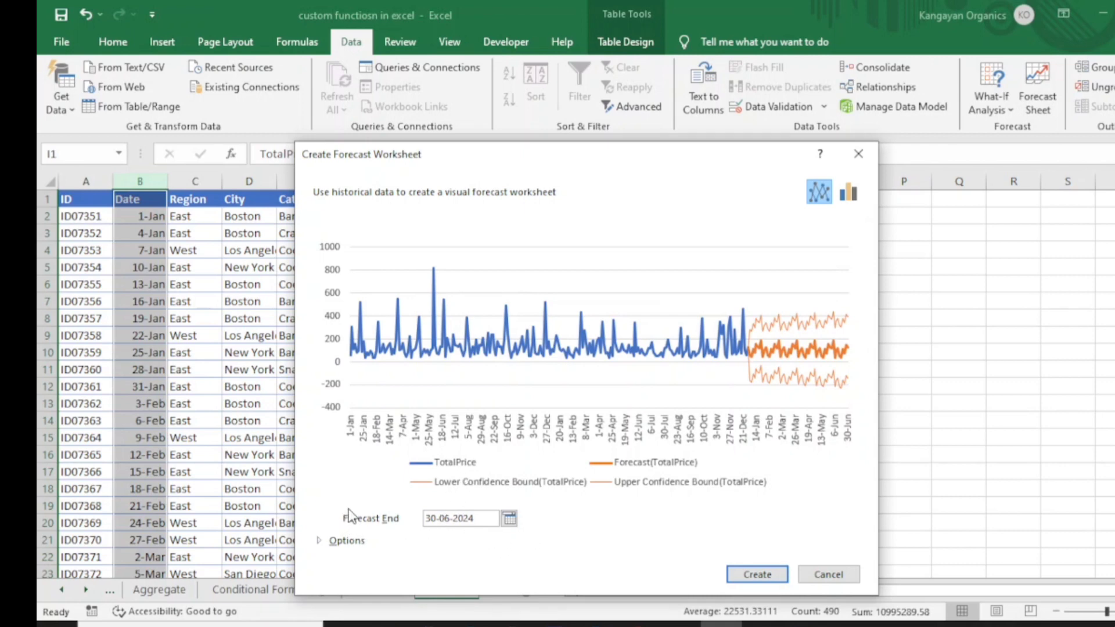
left_click(511, 523)
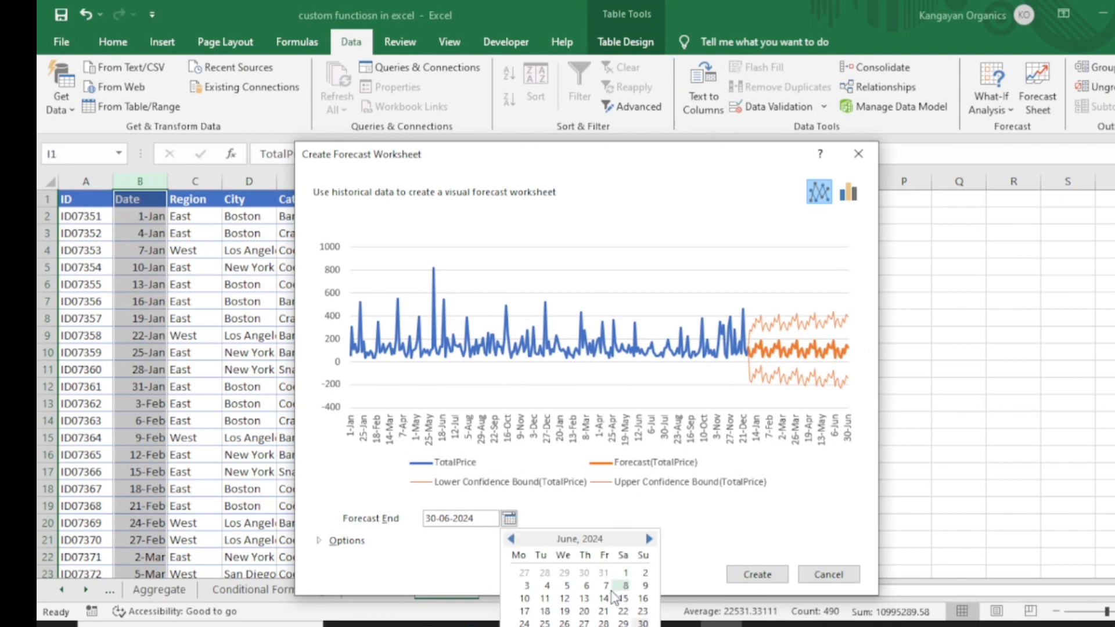
left_click(511, 540)
left_click(511, 540)
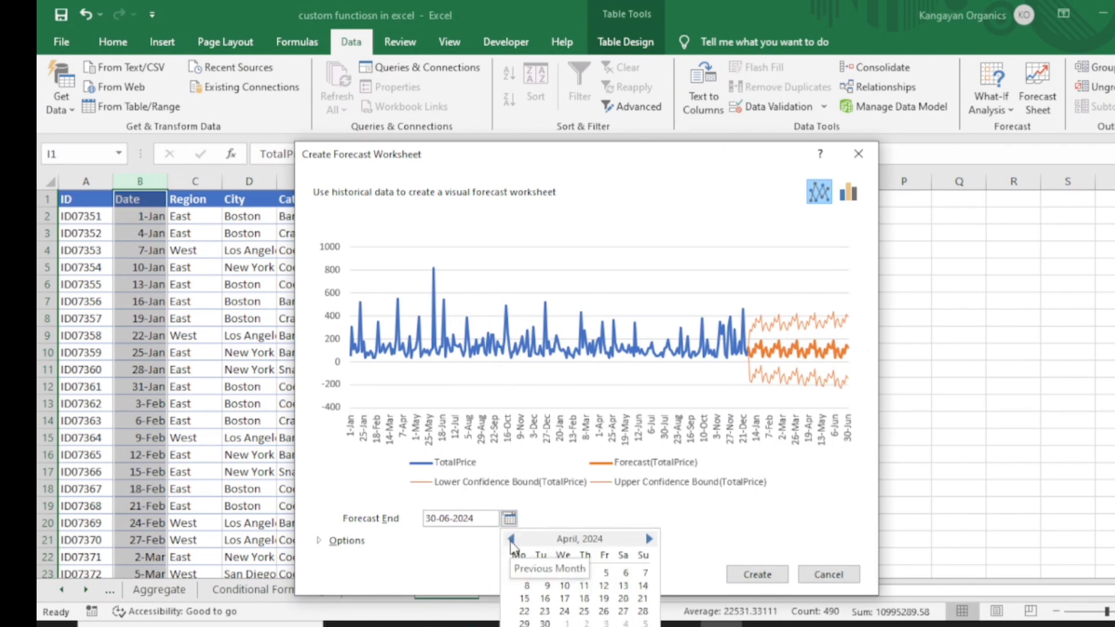
left_click(511, 540)
left_click(511, 540)
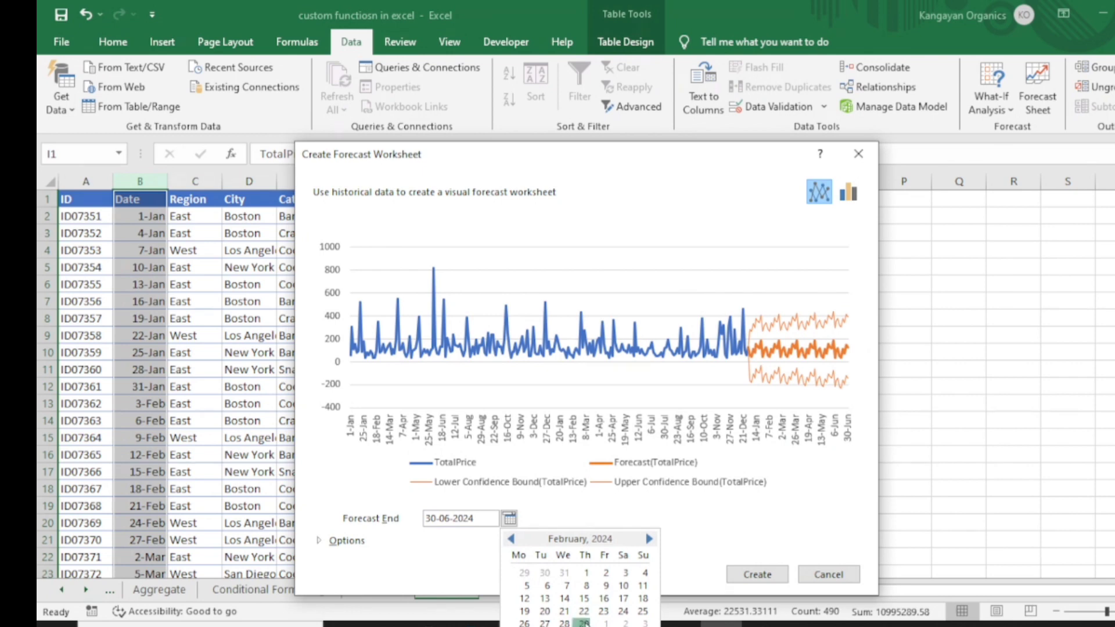
left_click(584, 622)
left_click_drag(690, 152, 754, 81)
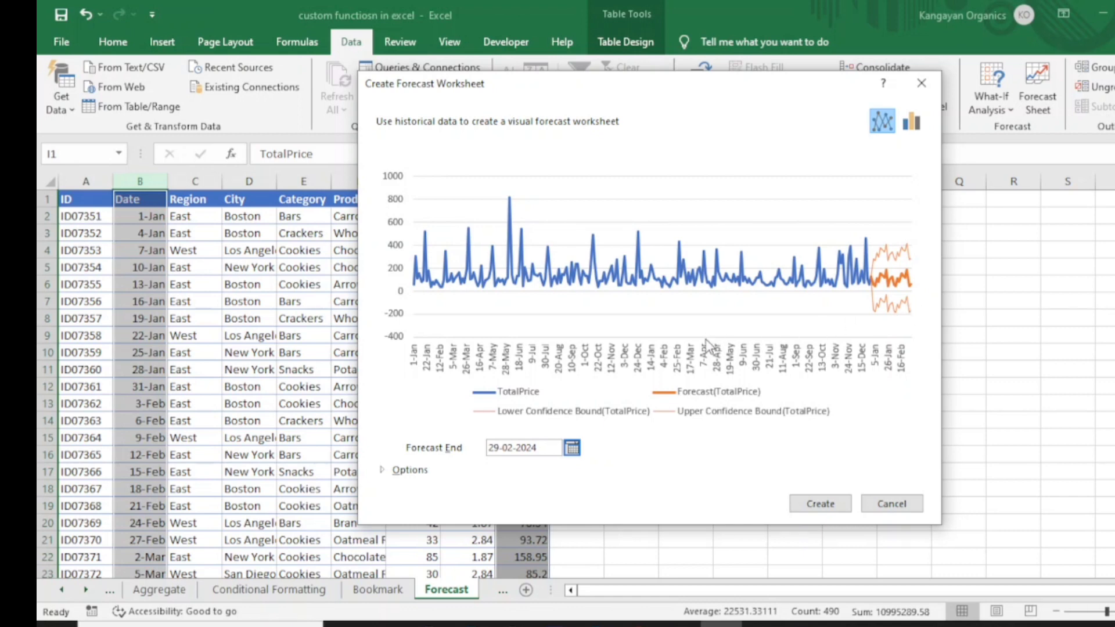
Step: Expand the forecast options and toggle Confidence Interval off and back on
left_click(384, 471)
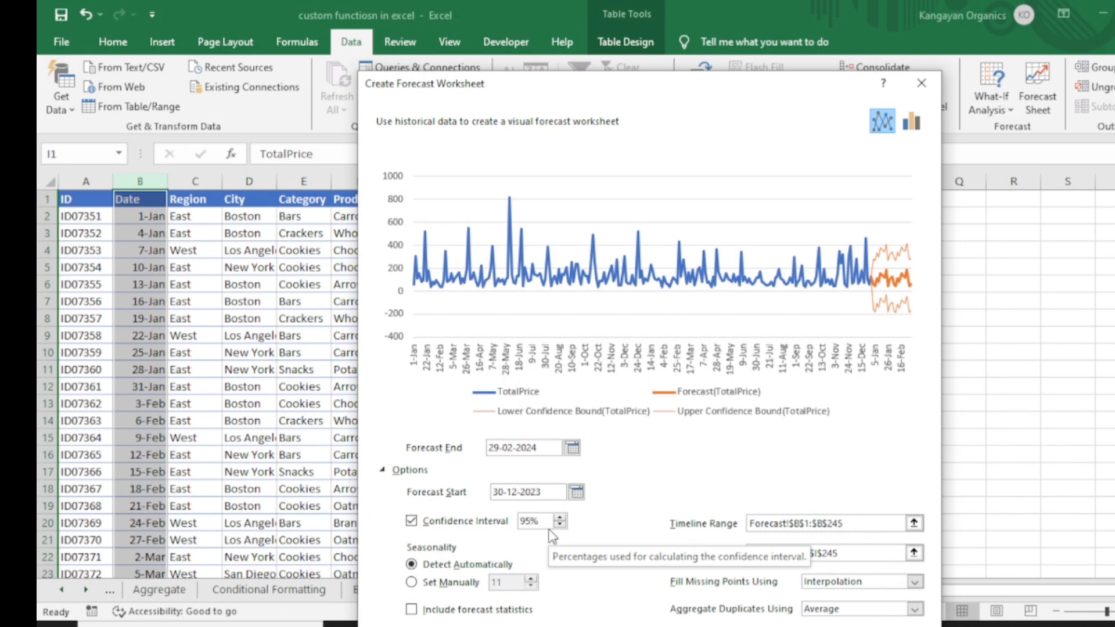
left_click(411, 522)
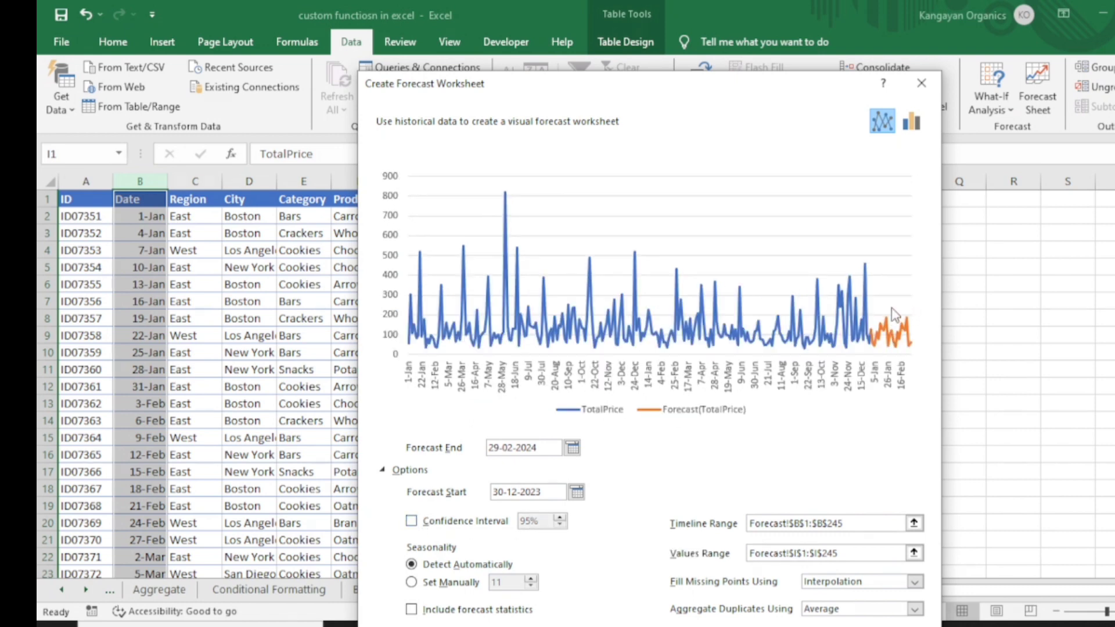
left_click(412, 521)
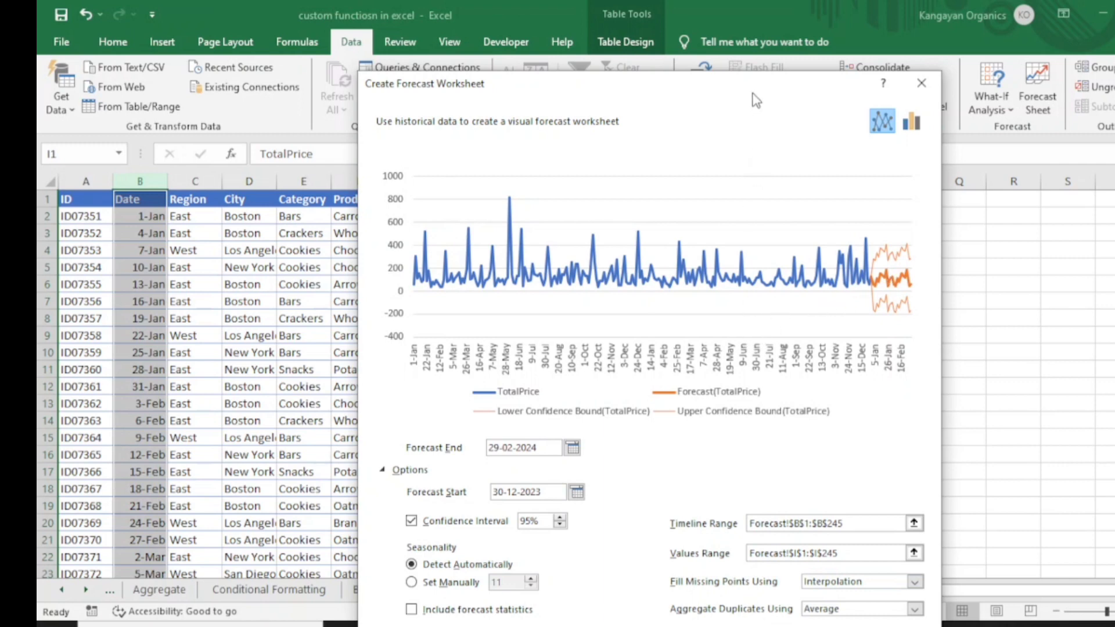
Step: Create the forecast worksheet, dismiss the tip, and move the chart clear of the table columns
left_click(846, 626)
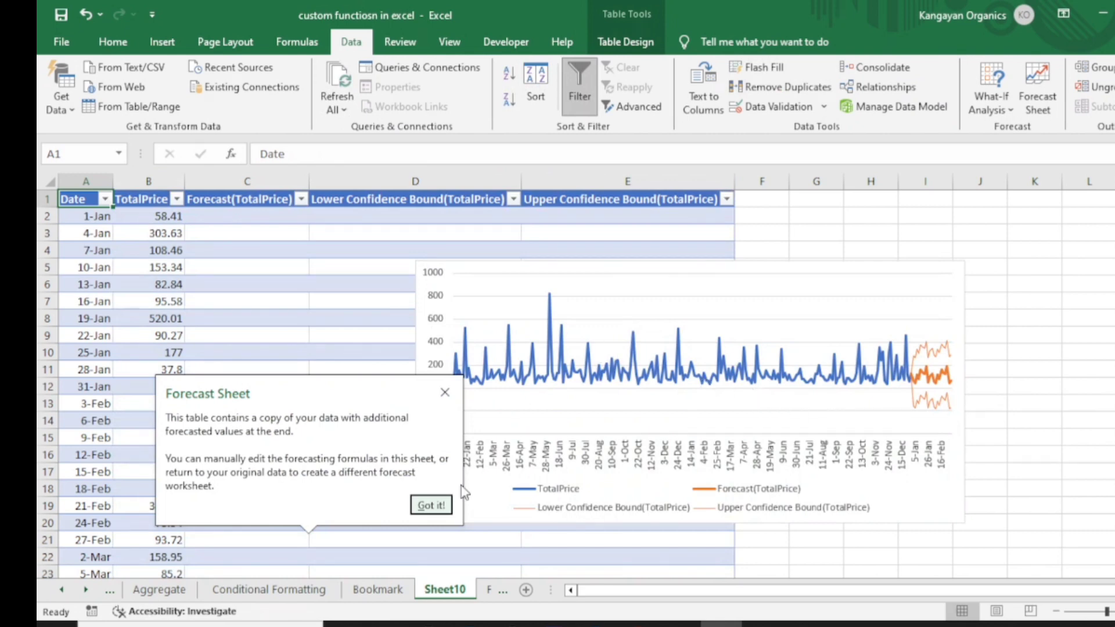
left_click(431, 505)
left_click_drag(807, 273, 962, 252)
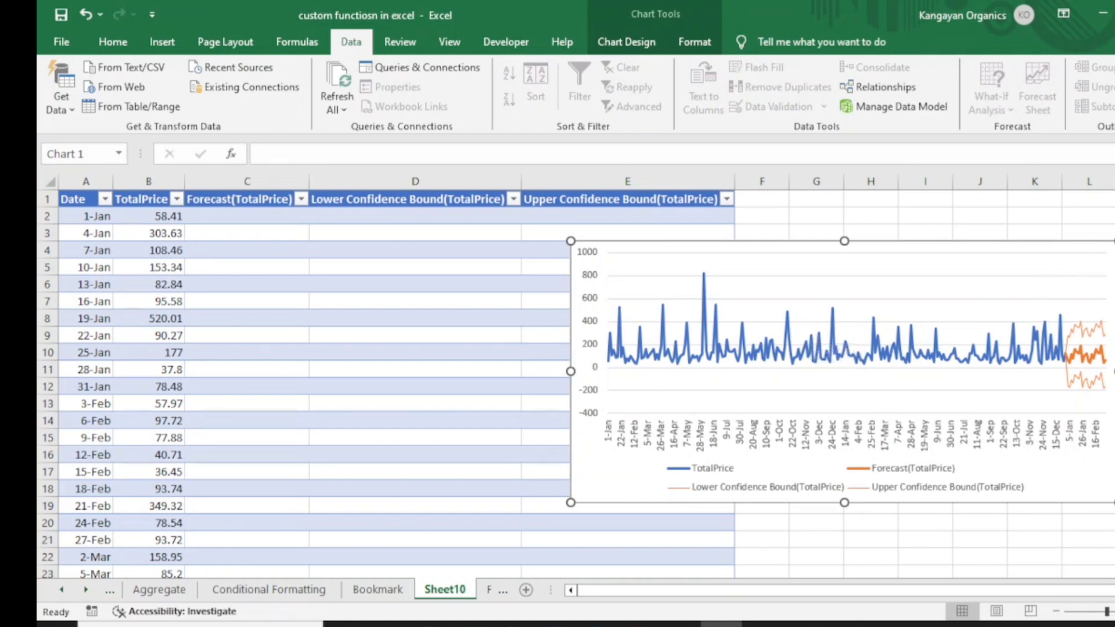
Step: Add a chart title reading Forecast to the forecast chart and move the chart right of the table
left_click(1114, 252)
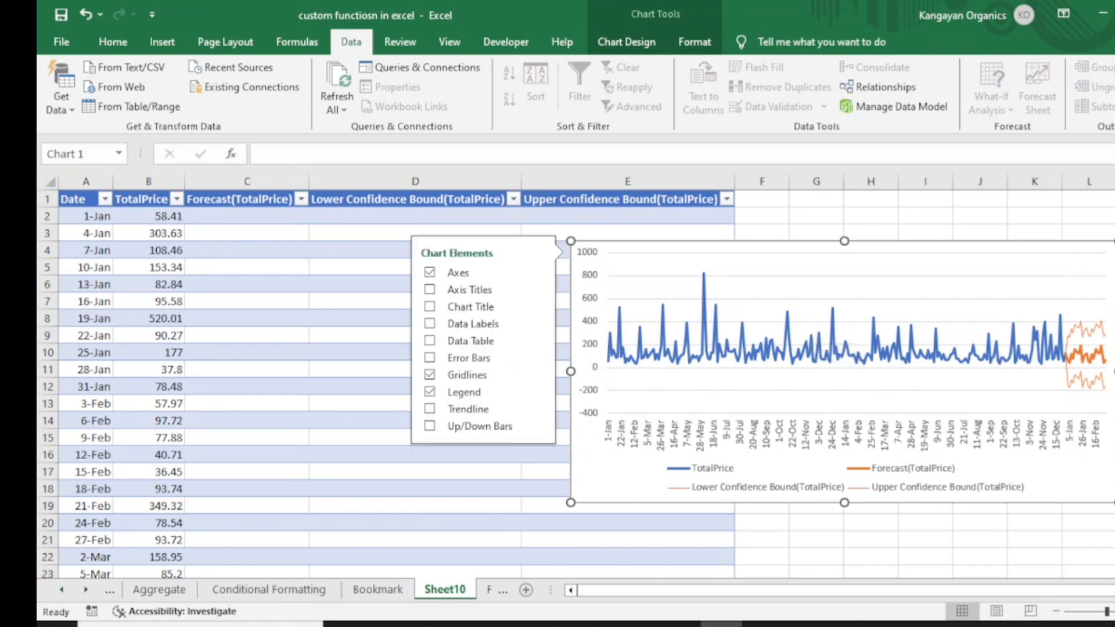
left_click(430, 307)
double_click(836, 260)
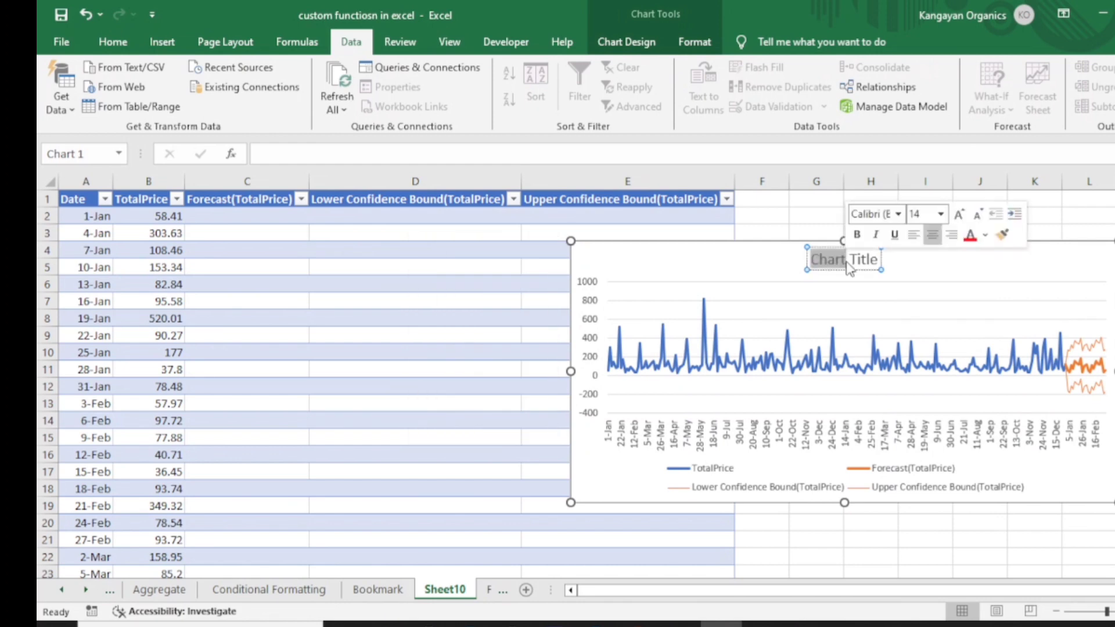
key("ctrl+a")
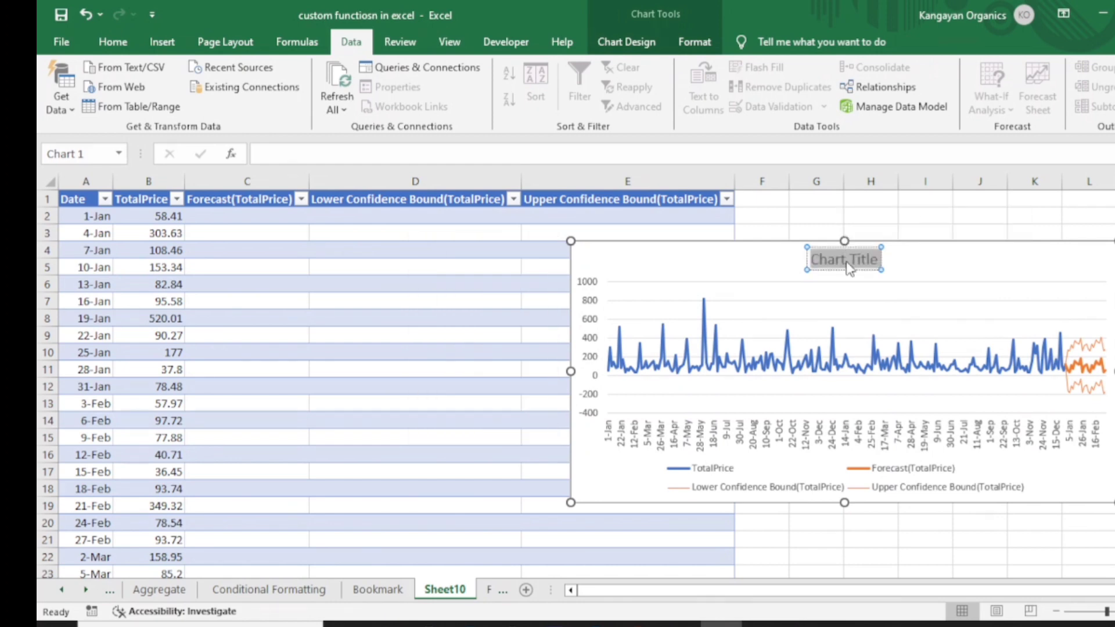
type("foreca")
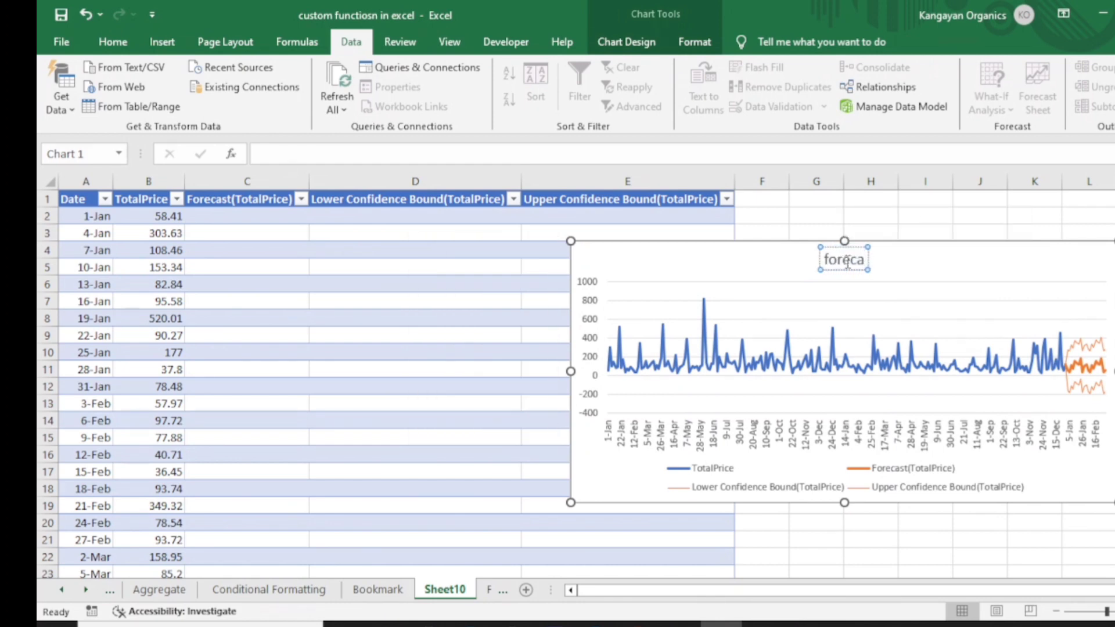
type("st")
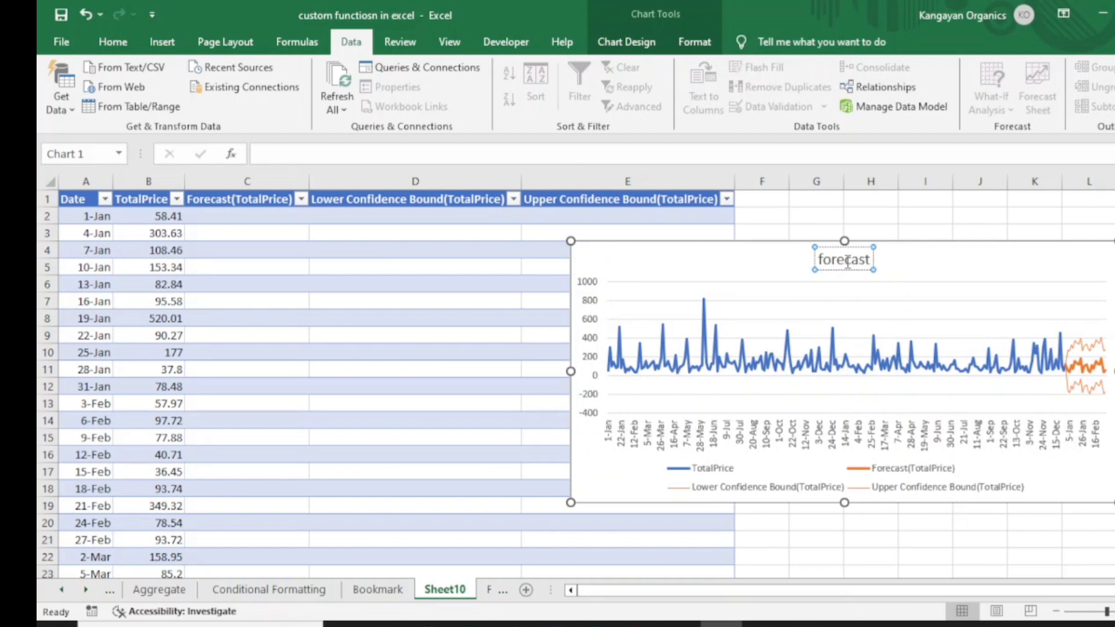
key("Home")
key("Delete")
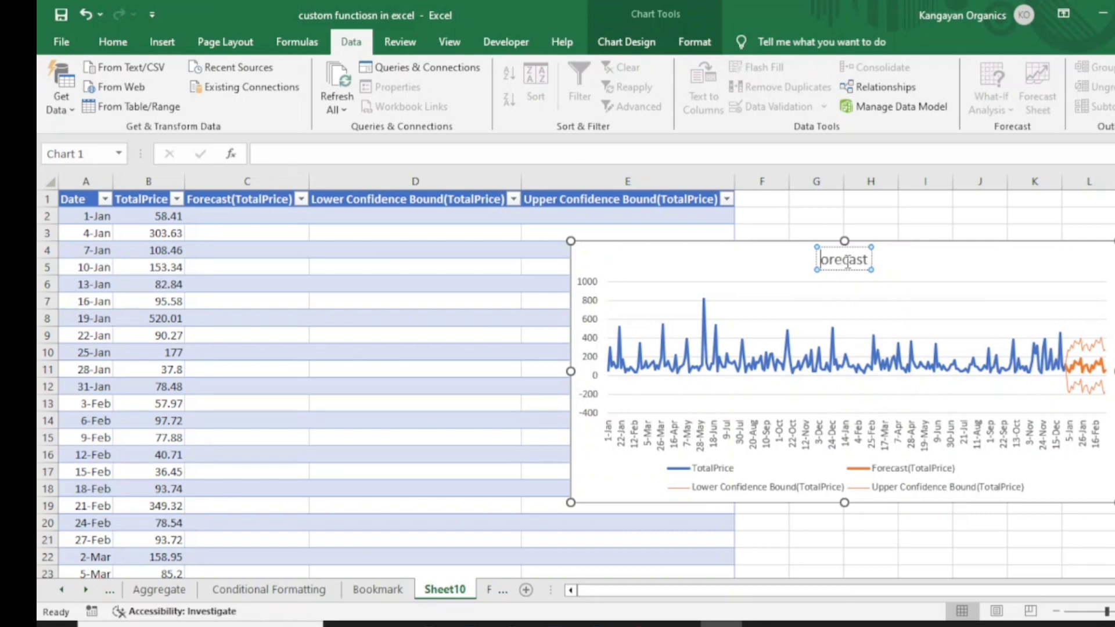
type("F")
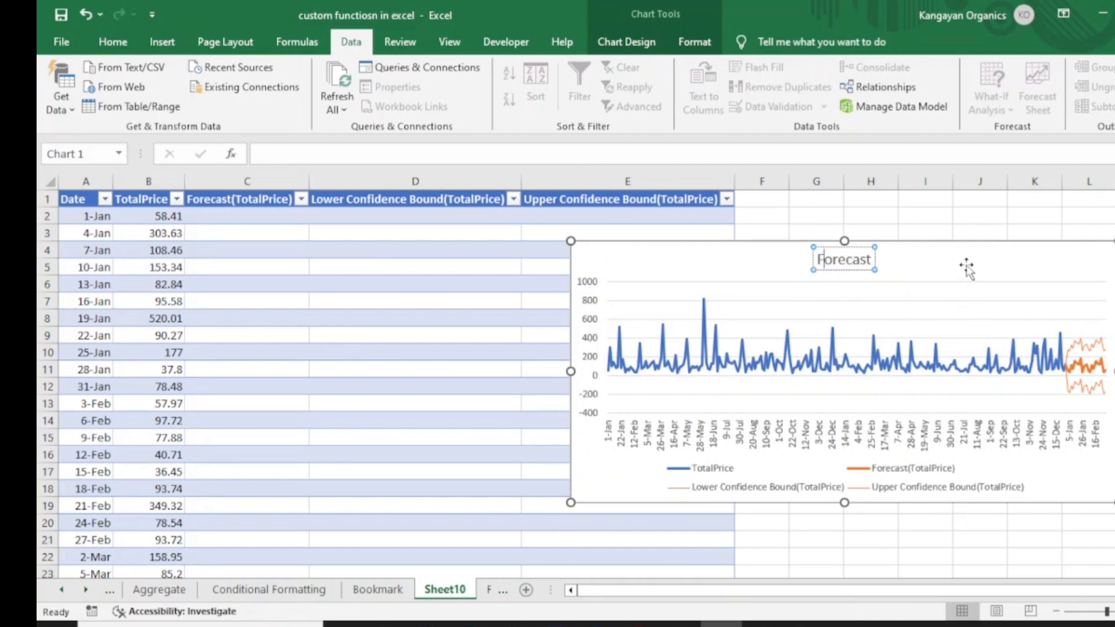
left_click(950, 308)
mouse_move(977, 251)
left_mouse_down()
mouse_move(1089, 242)
mouse_move(897, 226)
mouse_move(1114, 220)
left_mouse_up()
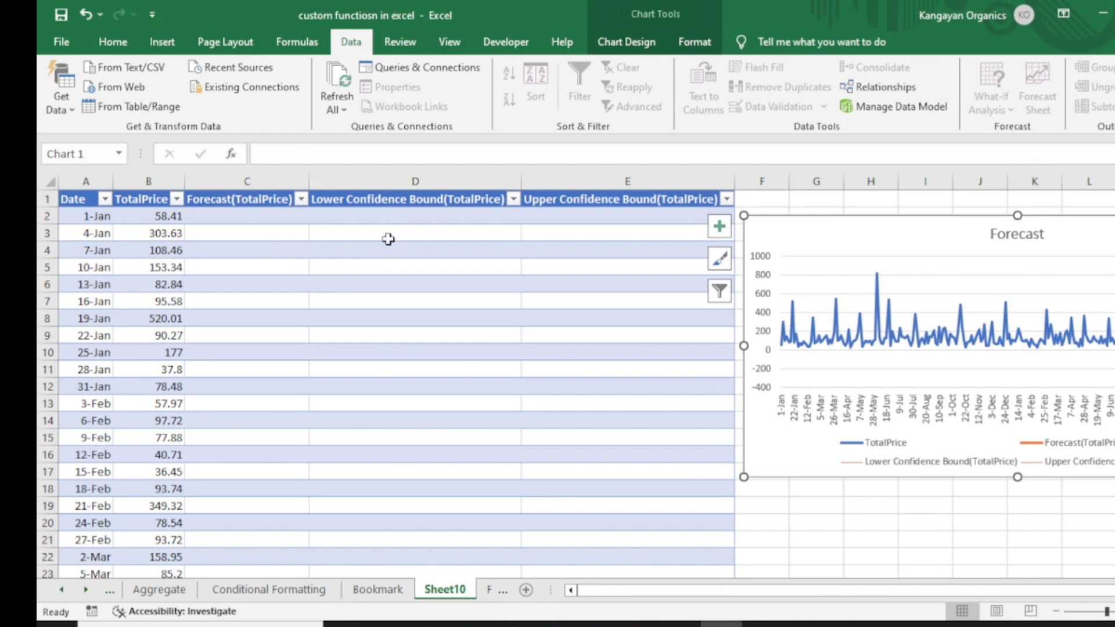
Step: Scroll down the forecast table to the rows where the forecast values begin
left_click(358, 202)
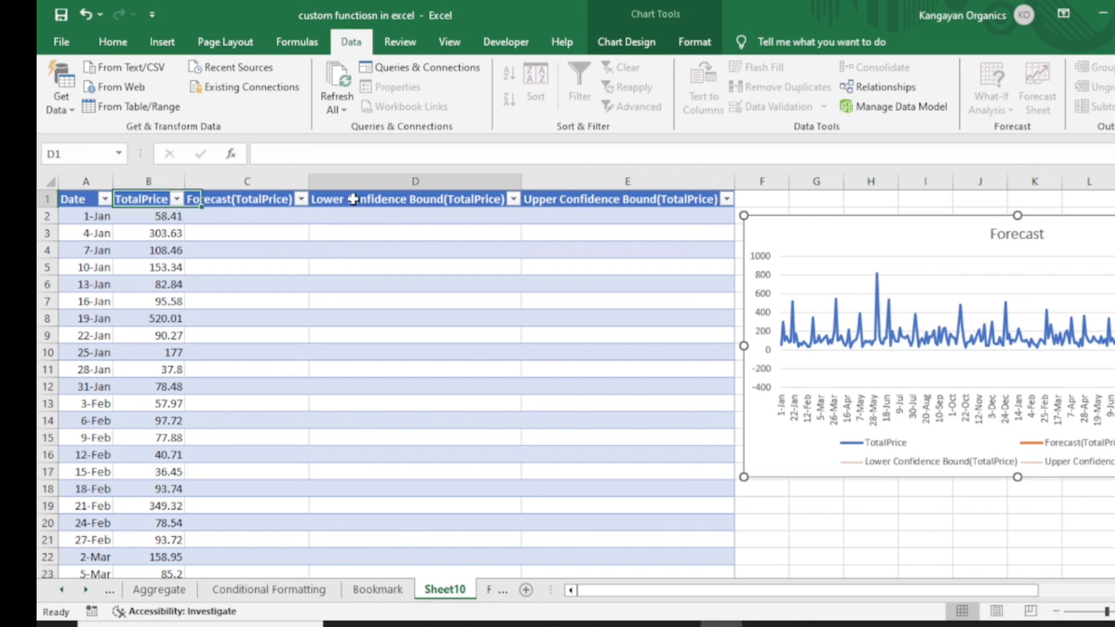
left_click(563, 201)
scroll(552, 271, "down", 14)
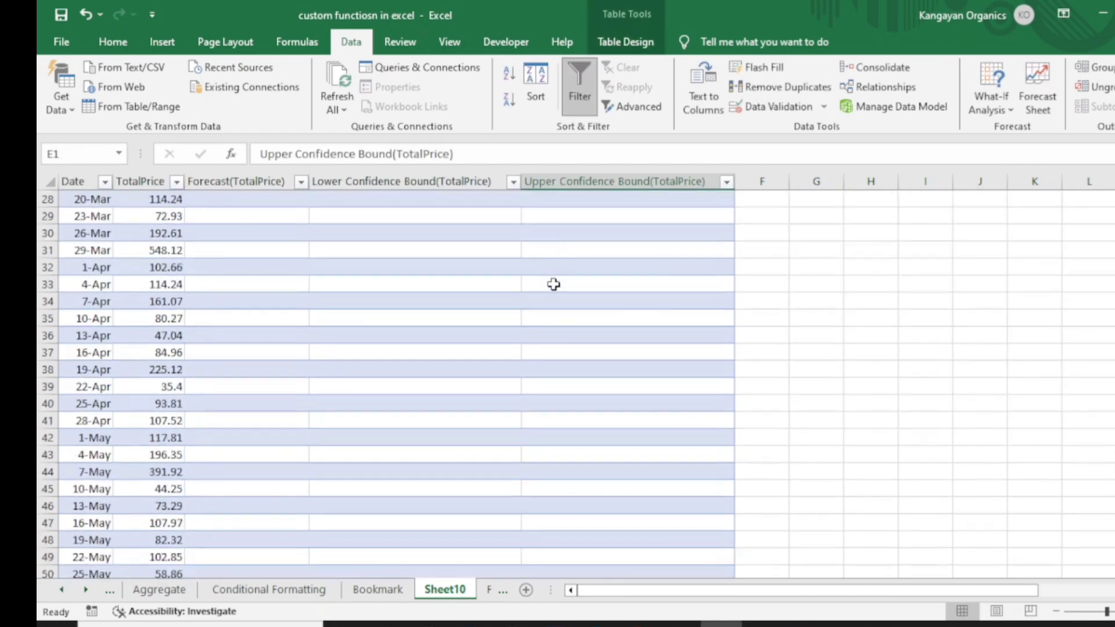
scroll(557, 356, "down", 20)
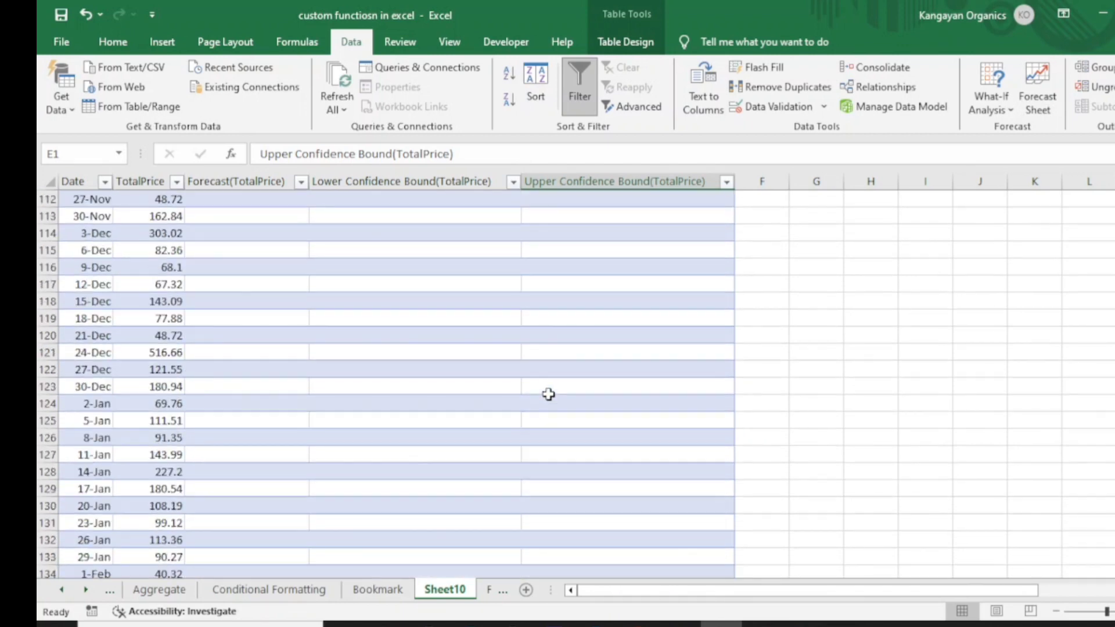
scroll(548, 418, "down", 20)
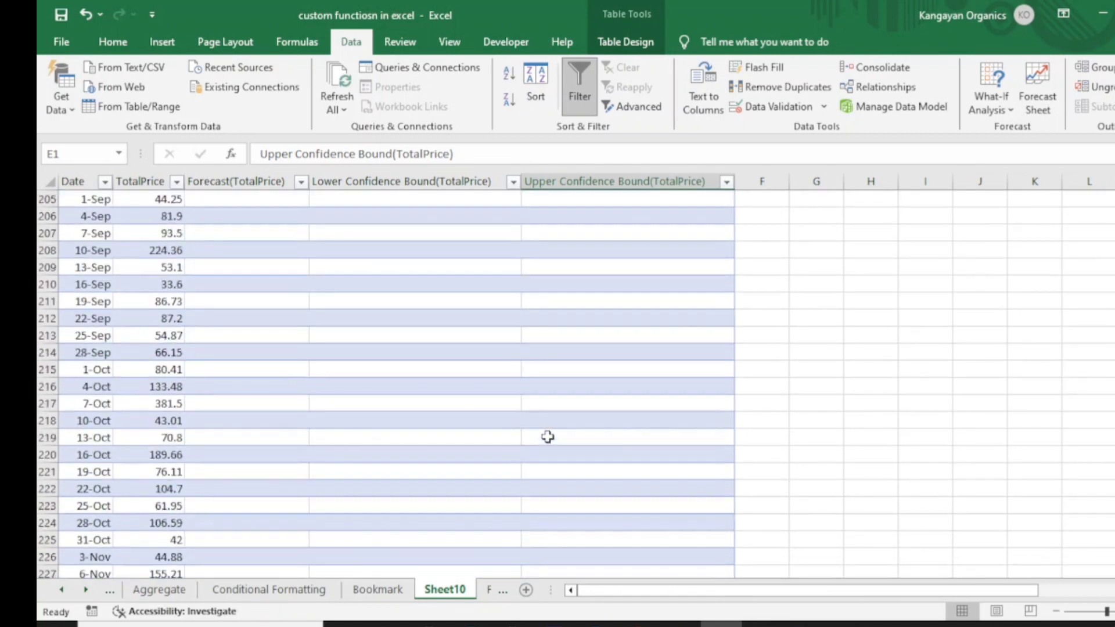
left_click(549, 421)
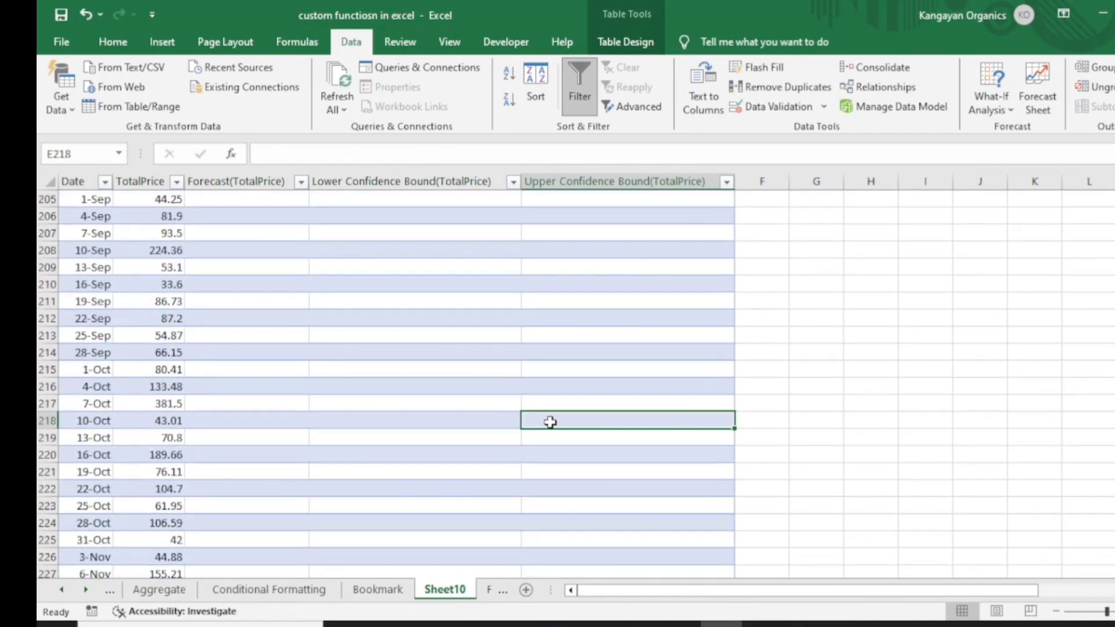
key("ctrl+Down")
scroll(377, 476, "down", 2)
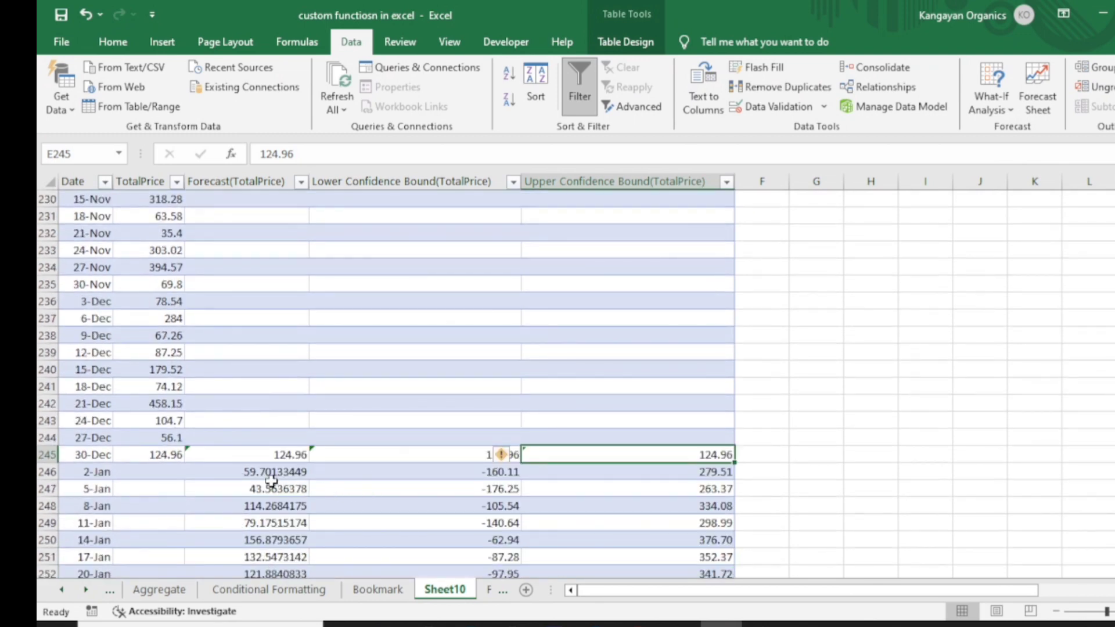
Step: Examine the Forecast, Lower Confidence Bound and Upper Confidence Bound formulas in the first forecast row
left_click(244, 455)
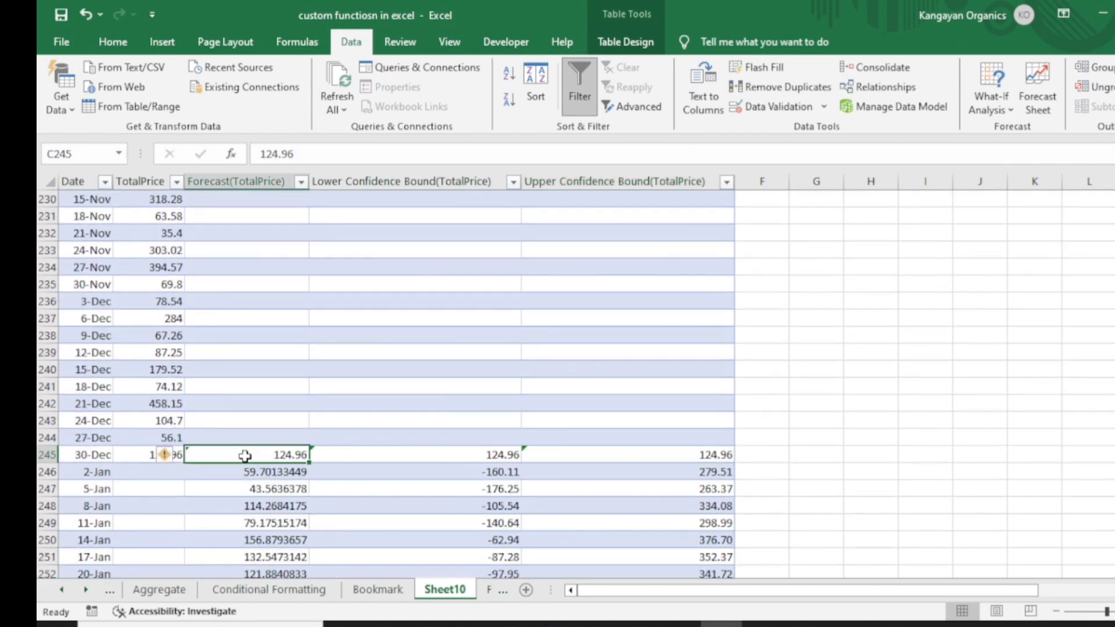
left_click(245, 471)
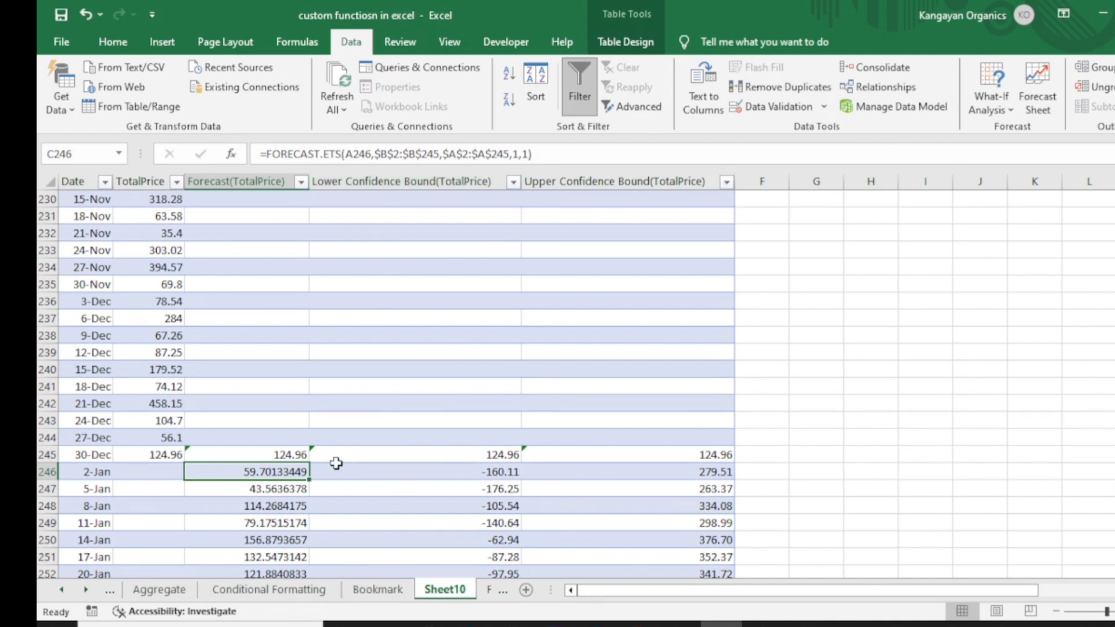
left_click(259, 455)
left_click(265, 474)
left_click(462, 473)
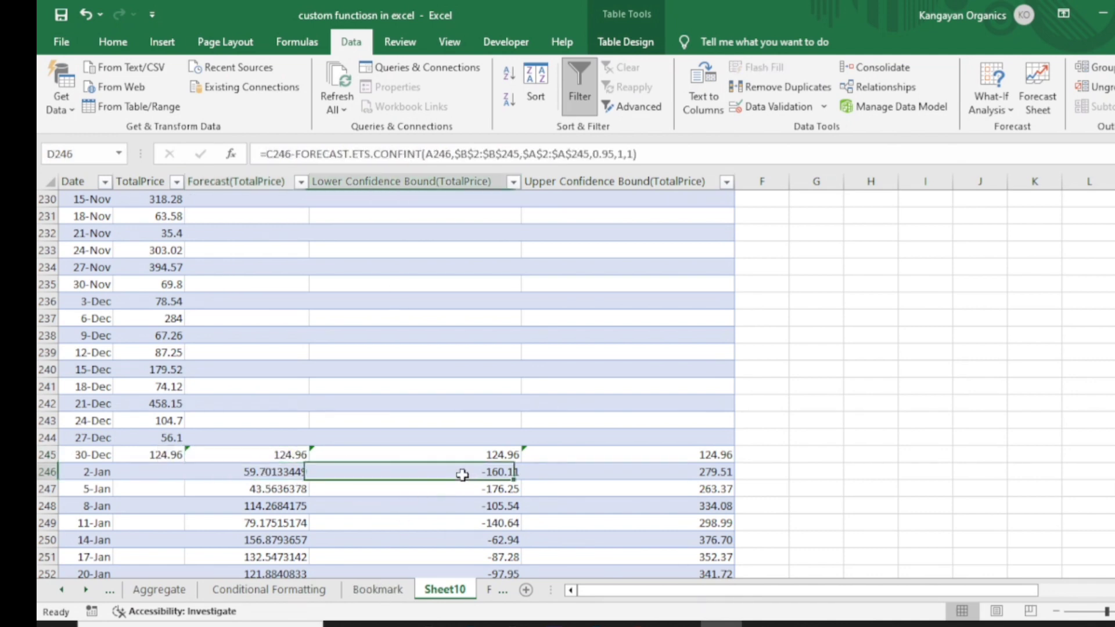
left_click(637, 472)
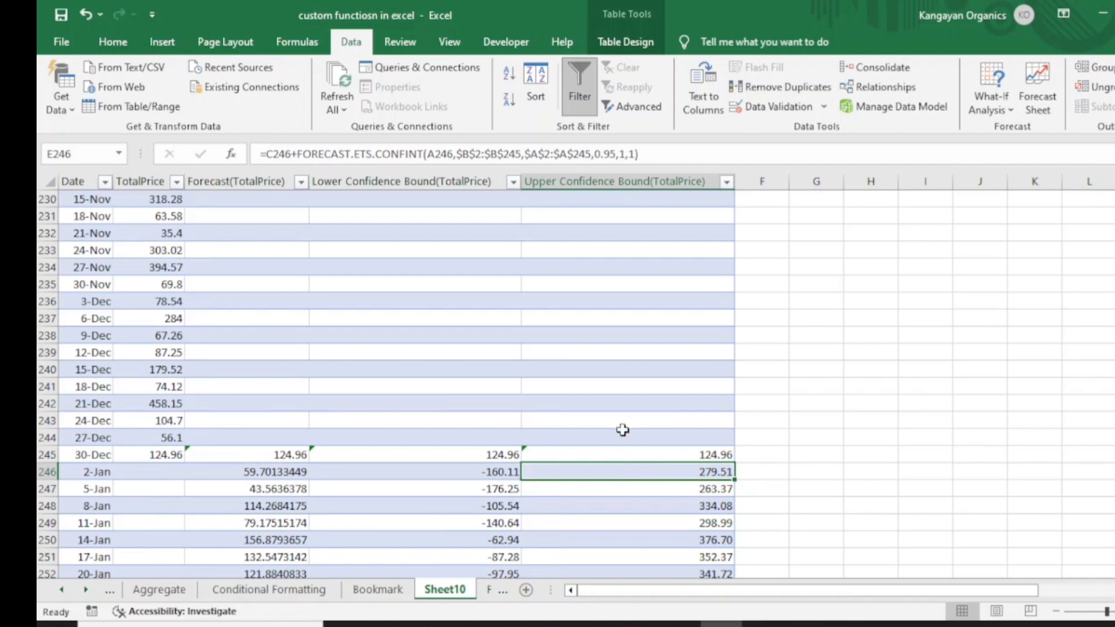
Step: Scroll through the forecast rows to the table's end and return to the top
scroll(605, 474, "down", 4)
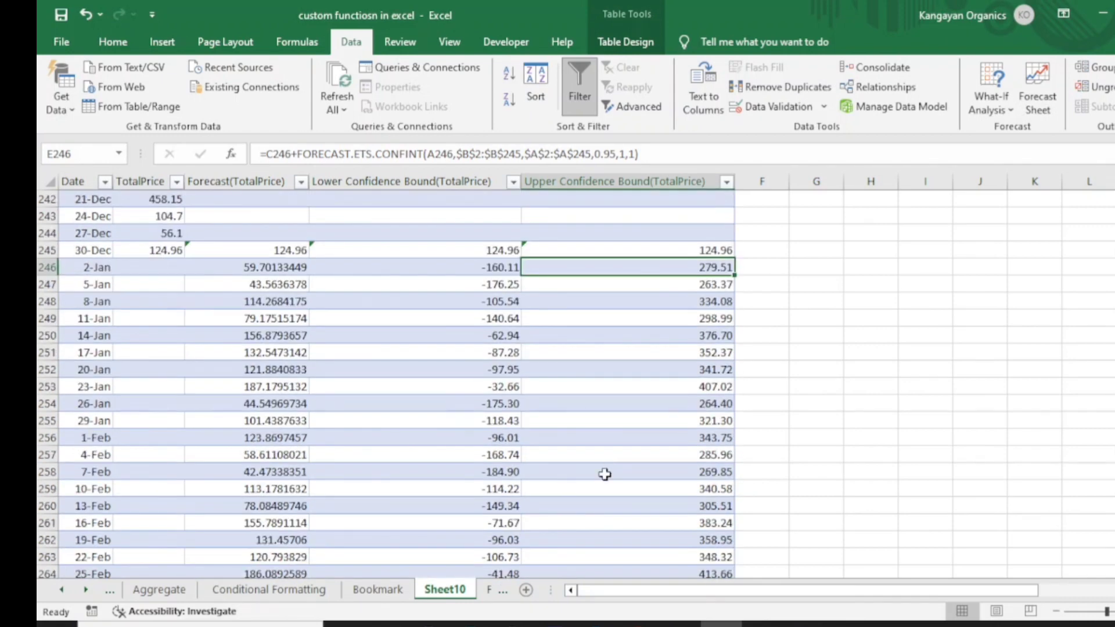
scroll(575, 485, "down", 3)
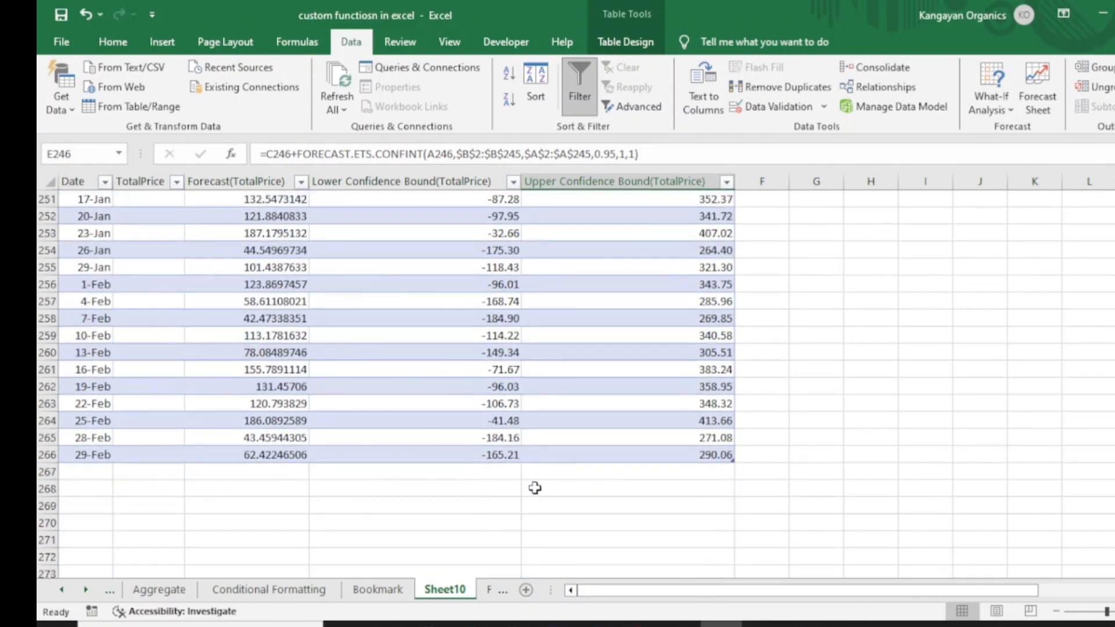
scroll(540, 476, "up", 13)
scroll(544, 463, "up", 6)
scroll(566, 406, "up", 4)
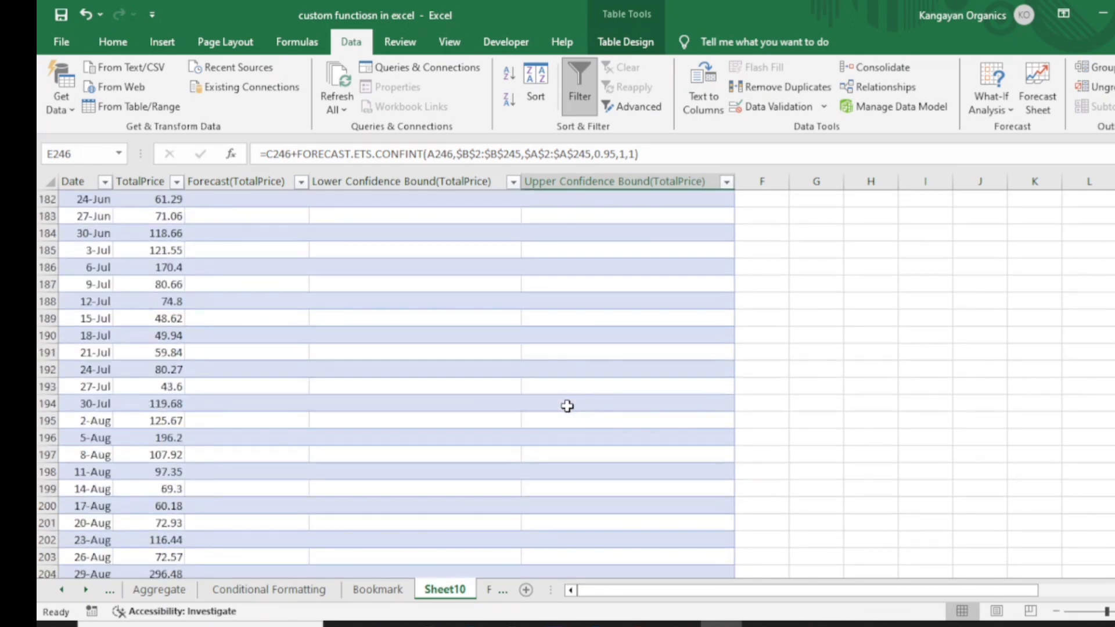
scroll(567, 406, "up", 5)
key("ctrl+Home")
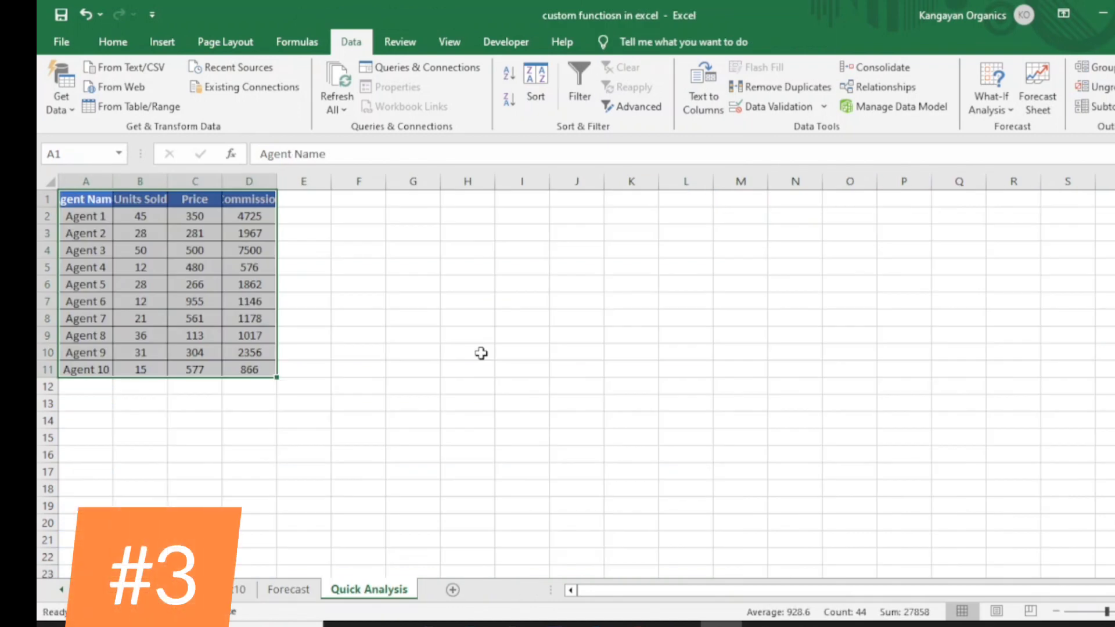
Step: Apply Data Bars to the selected agent sales data using Quick Analysis
left_click(112, 42)
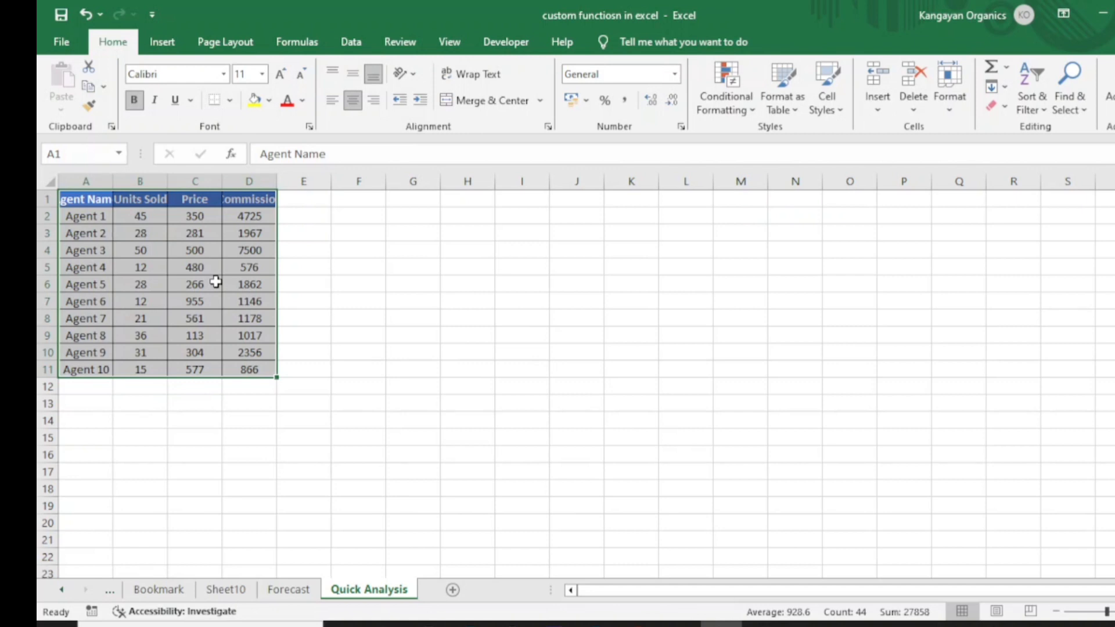
key("ctrl+q")
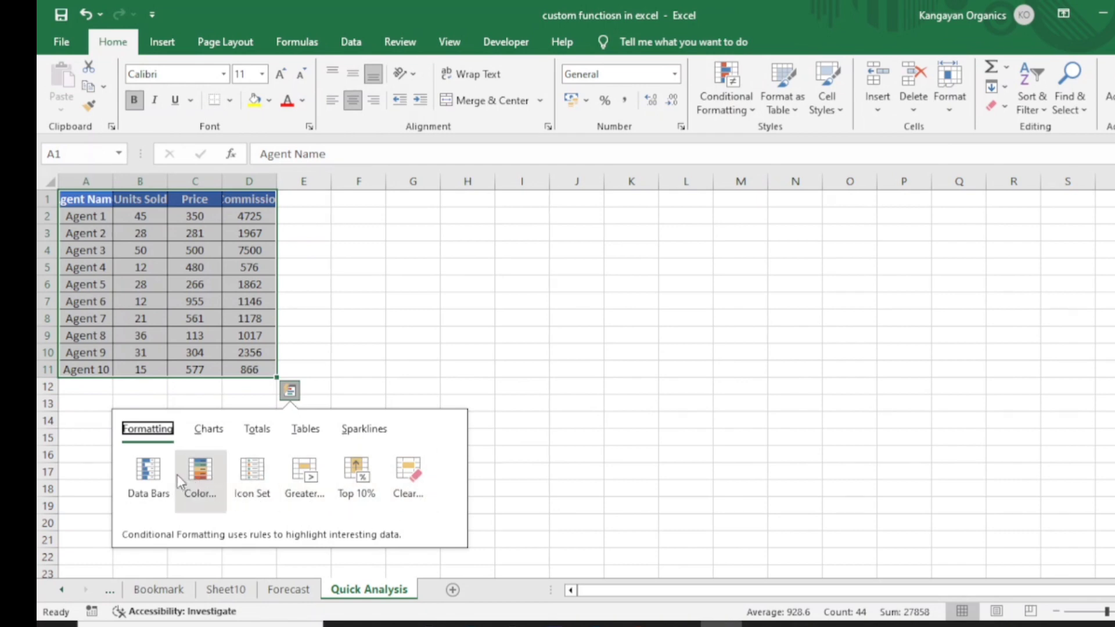
left_click(210, 433)
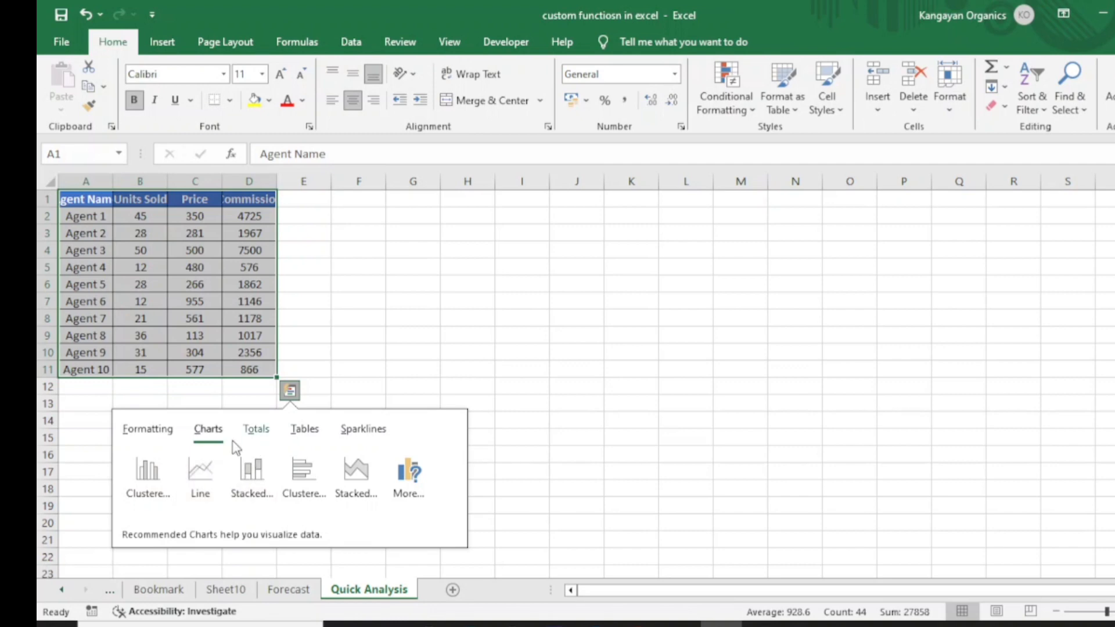
left_click(147, 428)
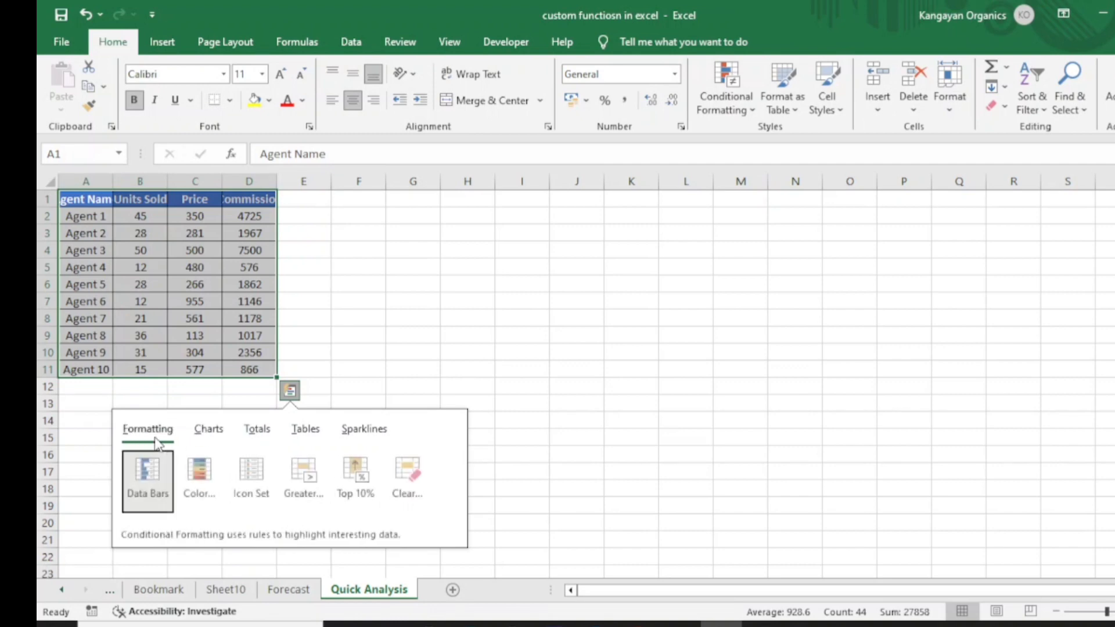
left_click(156, 472)
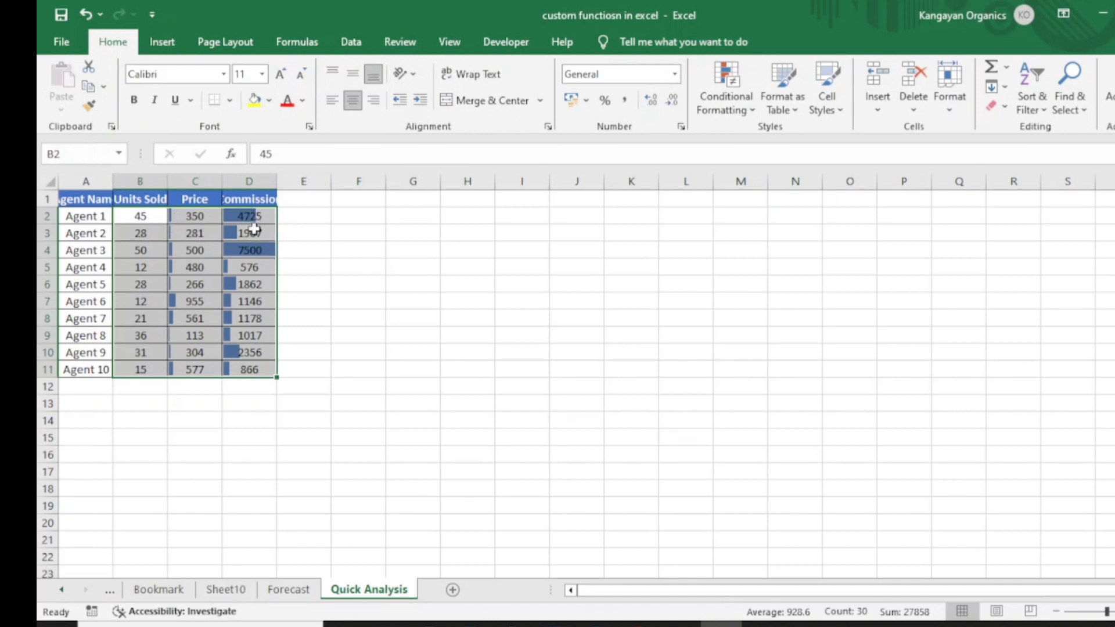
Step: Apply a Color Scale to the agent sales data using Quick Analysis
right_click(259, 297)
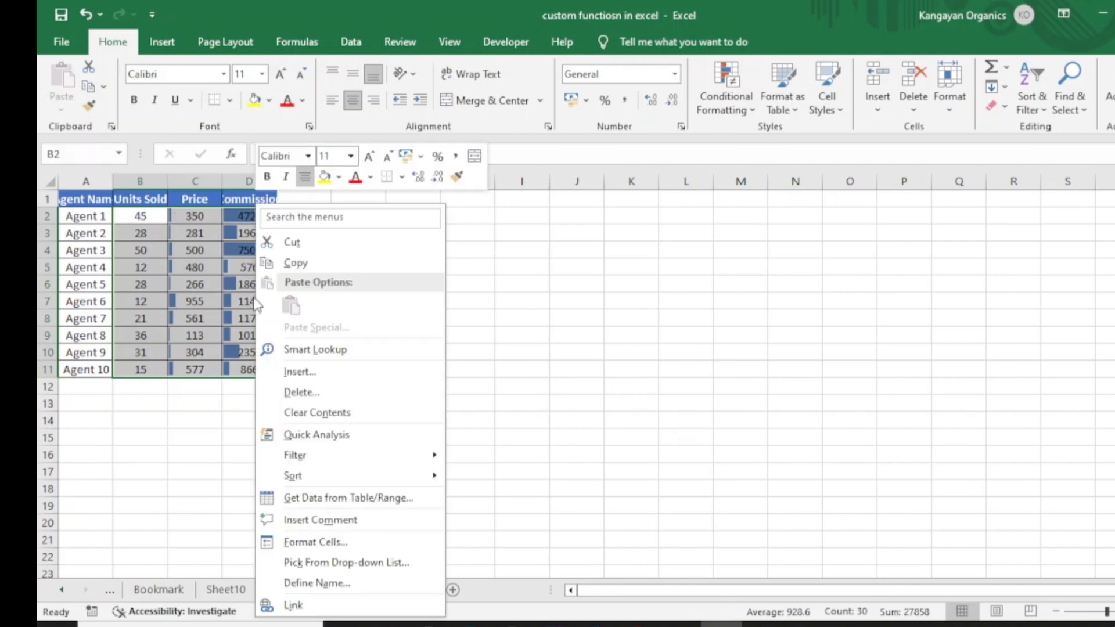
key("Escape")
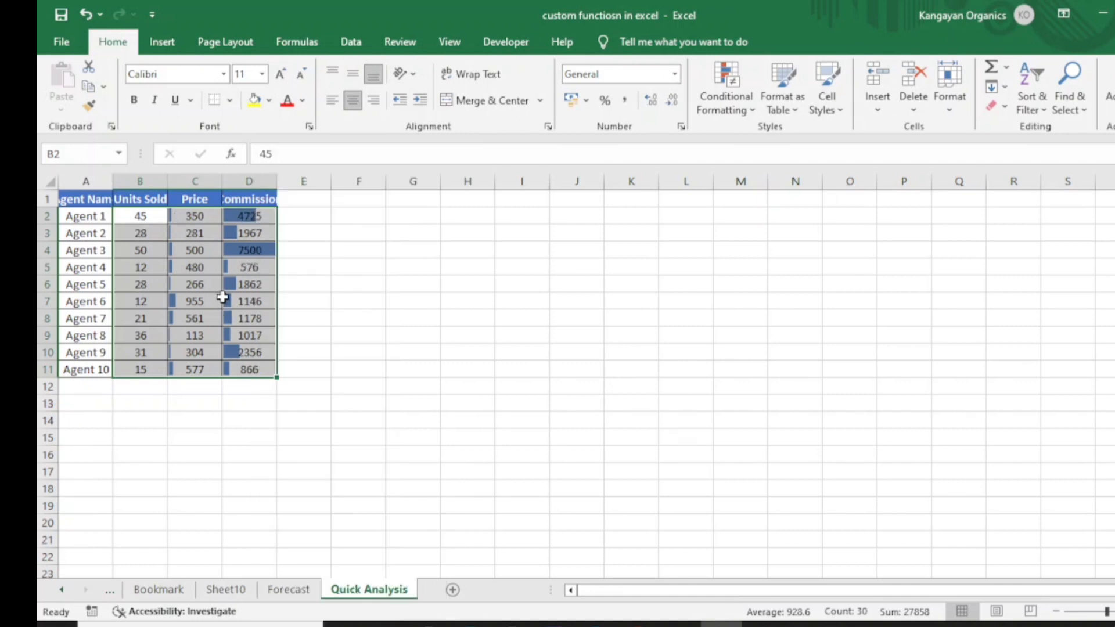
key("ctrl+q")
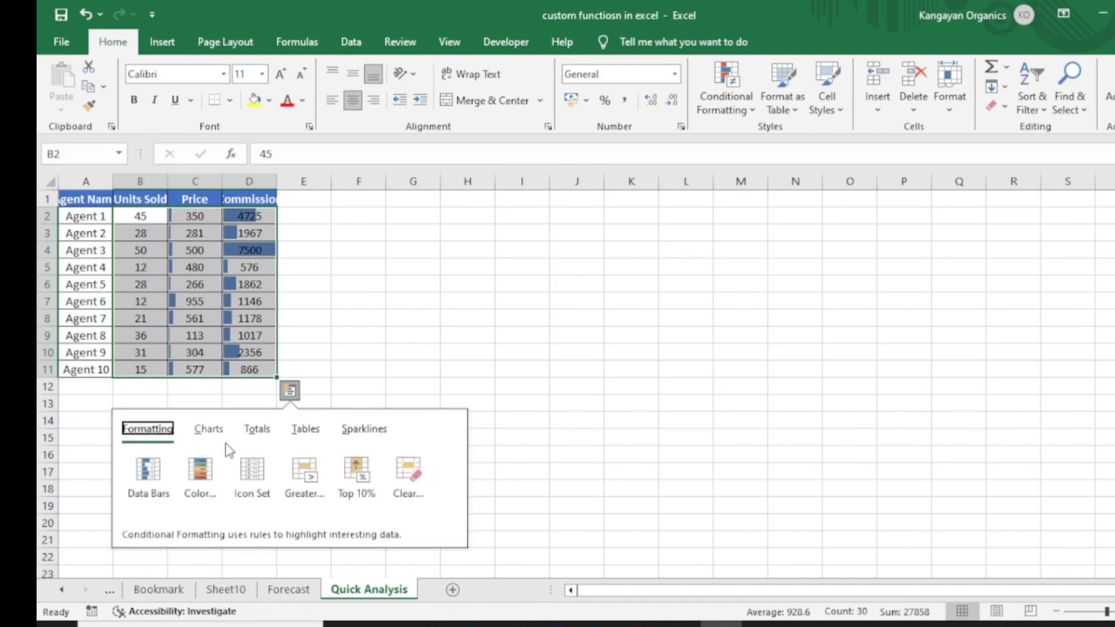
left_click(200, 471)
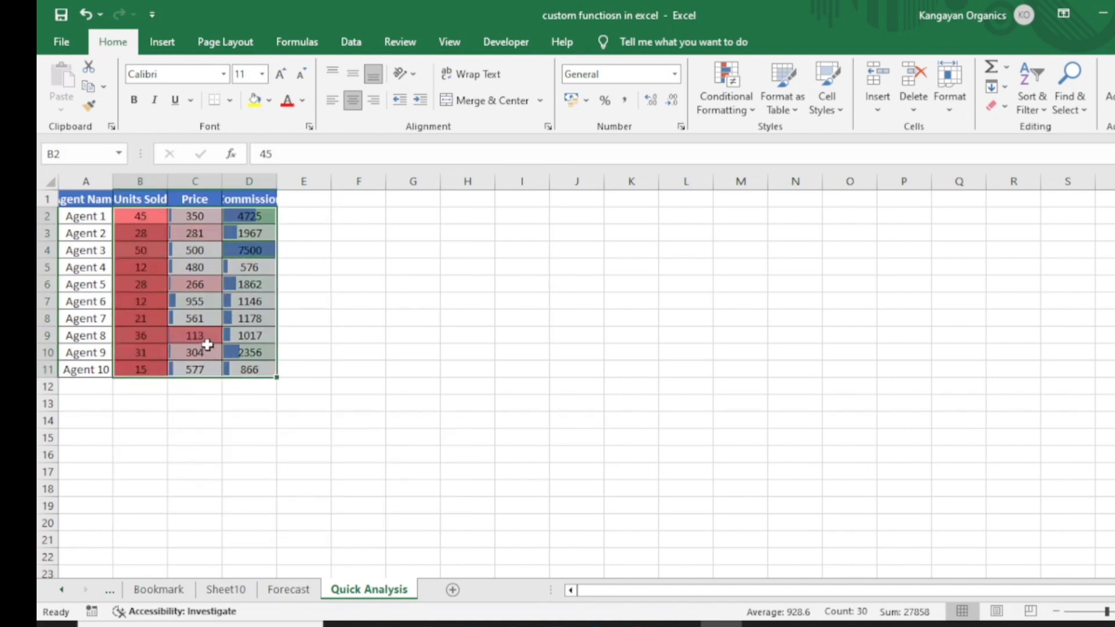
Step: Add Line sparklines beside the agent sales data using Quick Analysis
key("ctrl+q")
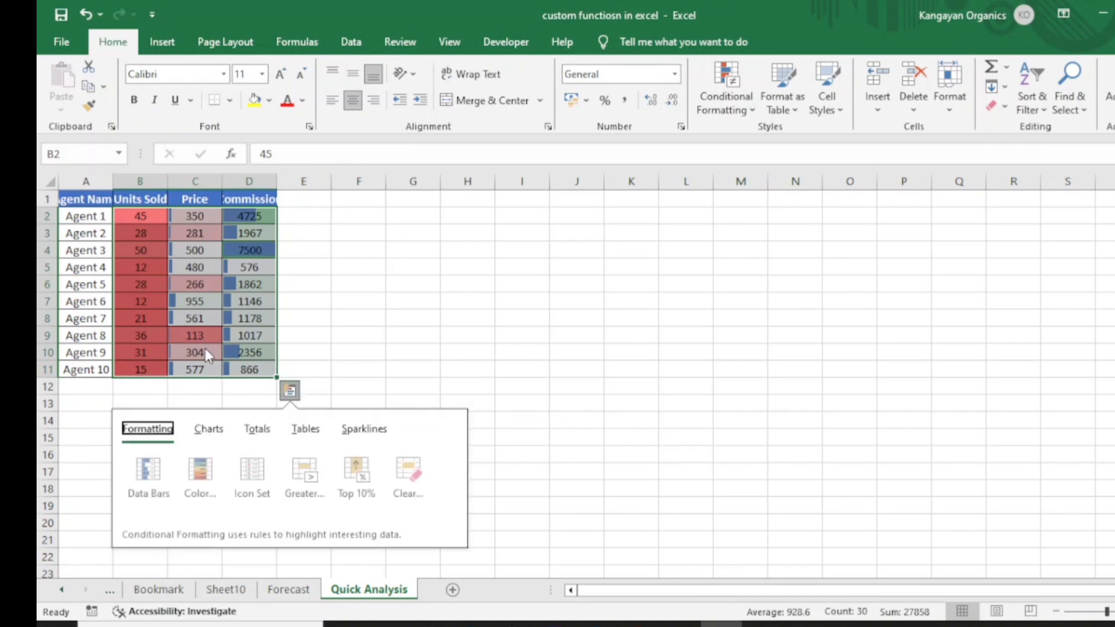
key("Escape")
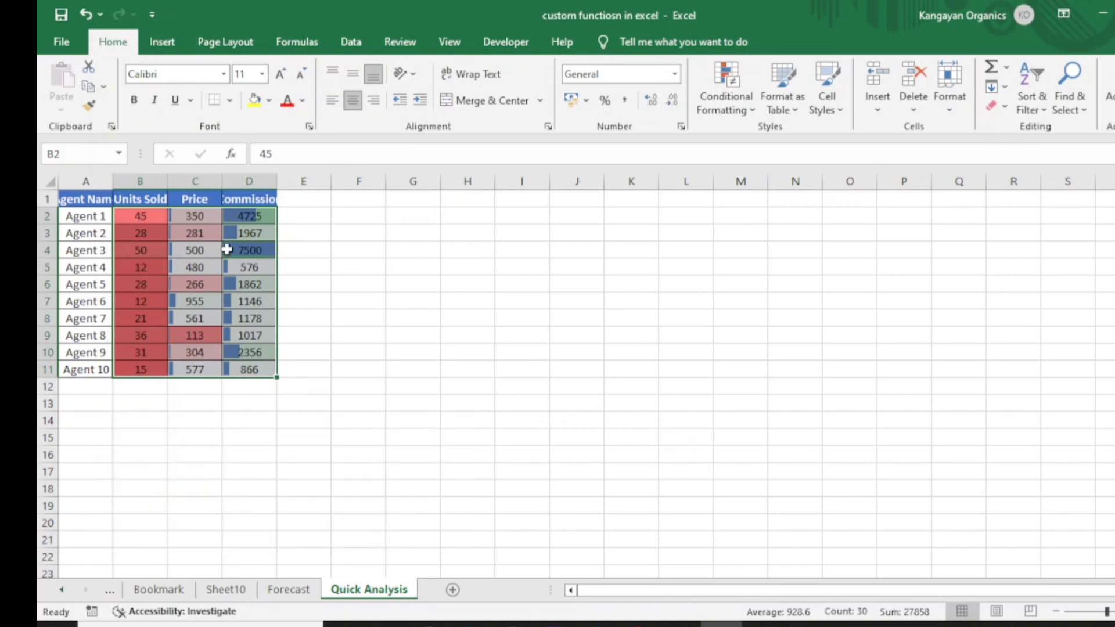
key("ctrl+q")
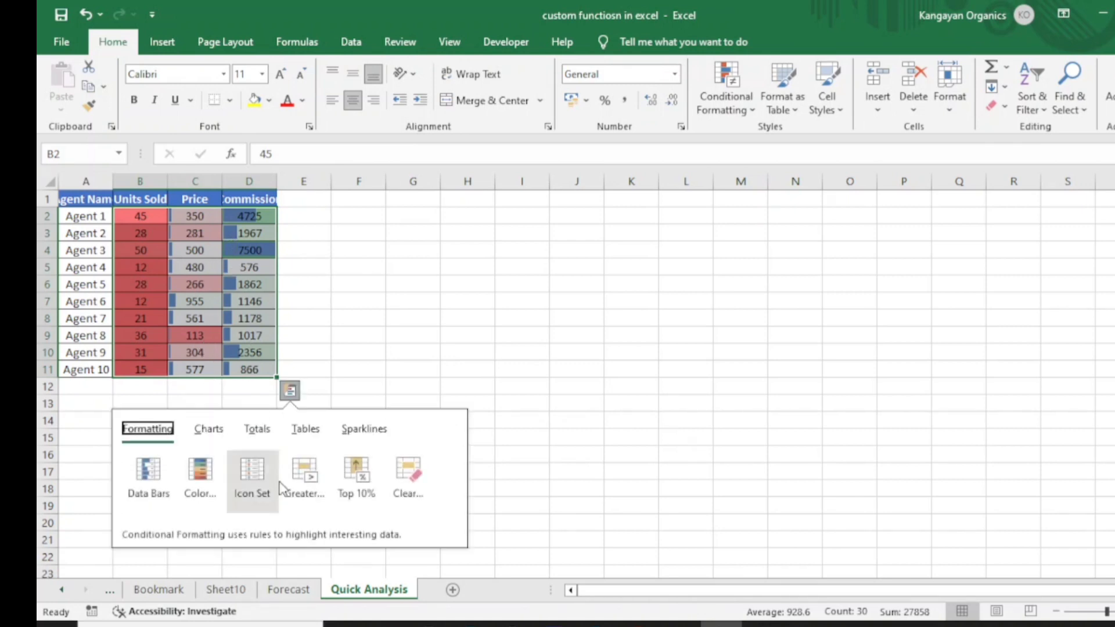
left_click(371, 433)
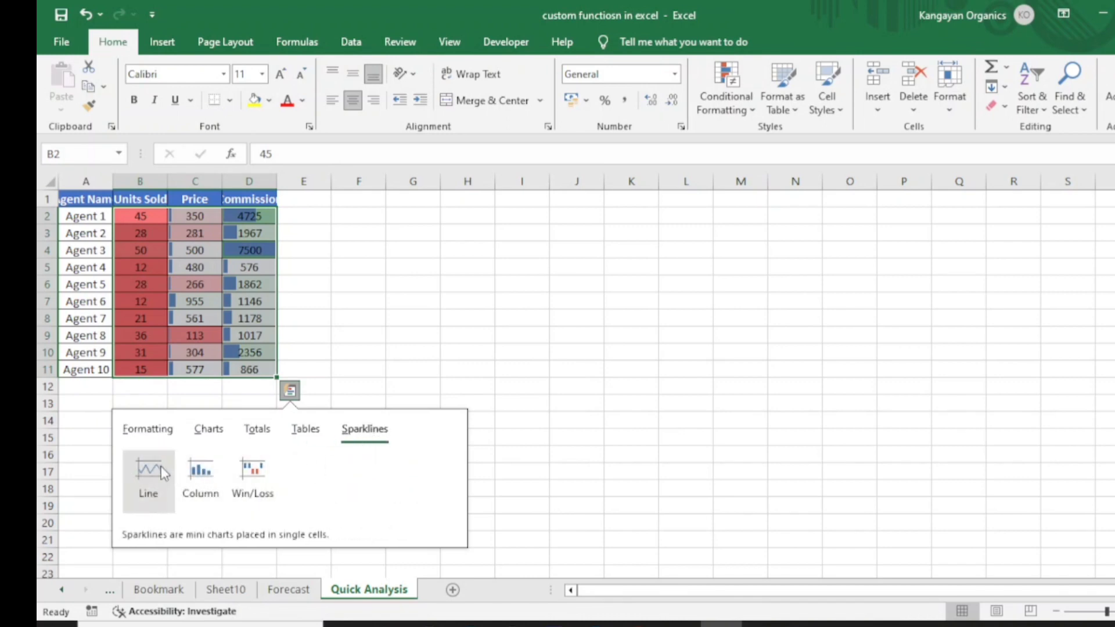
left_click(148, 470)
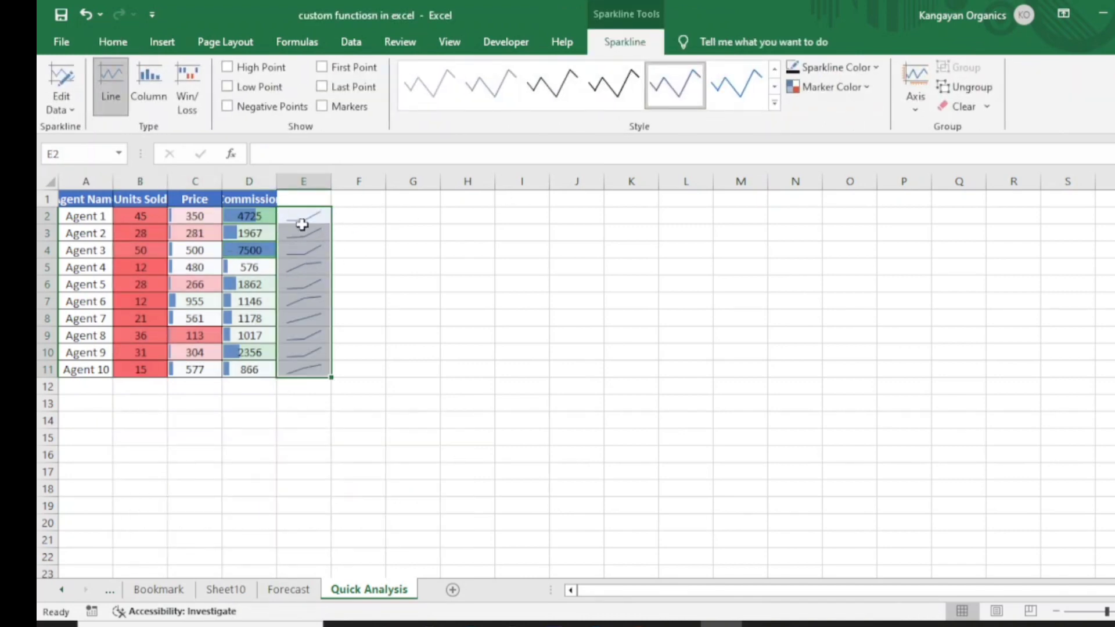
Step: Enable High Point, Low Point, First Point, Last Point, Markers and Negative Points on the sparklines
left_click(227, 67)
left_click(227, 86)
left_click(336, 70)
left_click(327, 89)
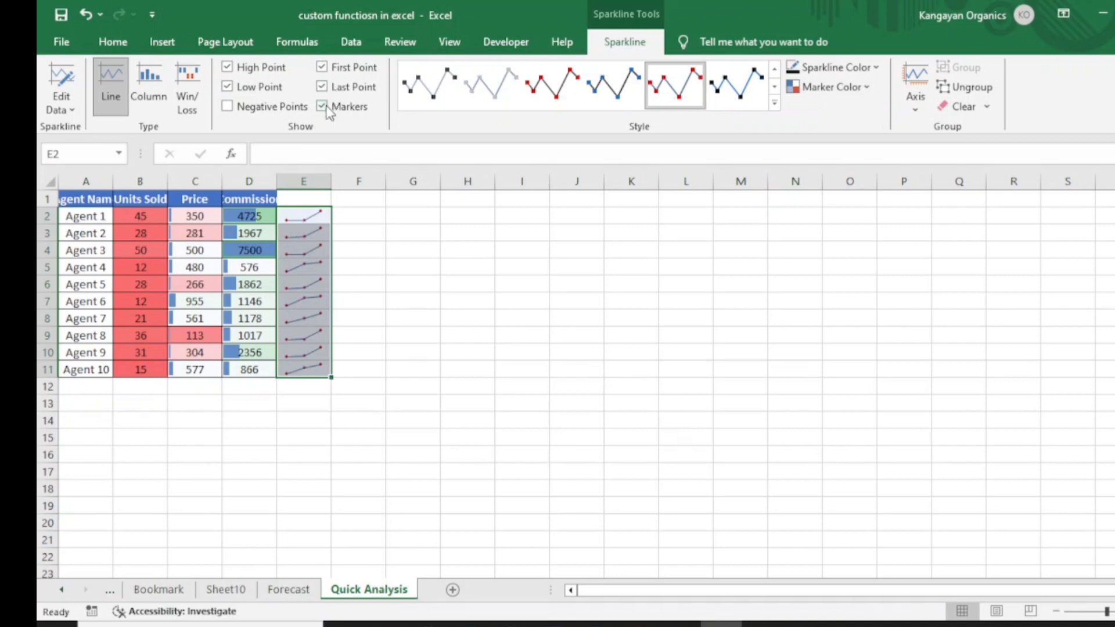
left_click(235, 108)
Step: Add a Running Total row below the agent sales data with Quick Analysis, then autofit the Agent Name column width
left_click(220, 254)
key("ctrl+a")
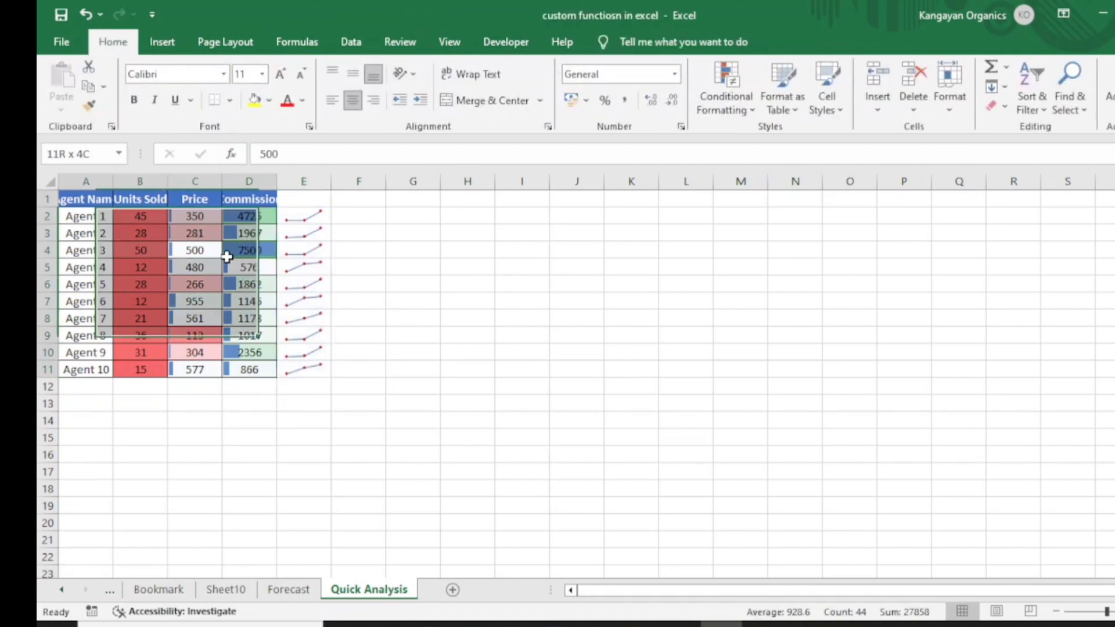
left_click(289, 390)
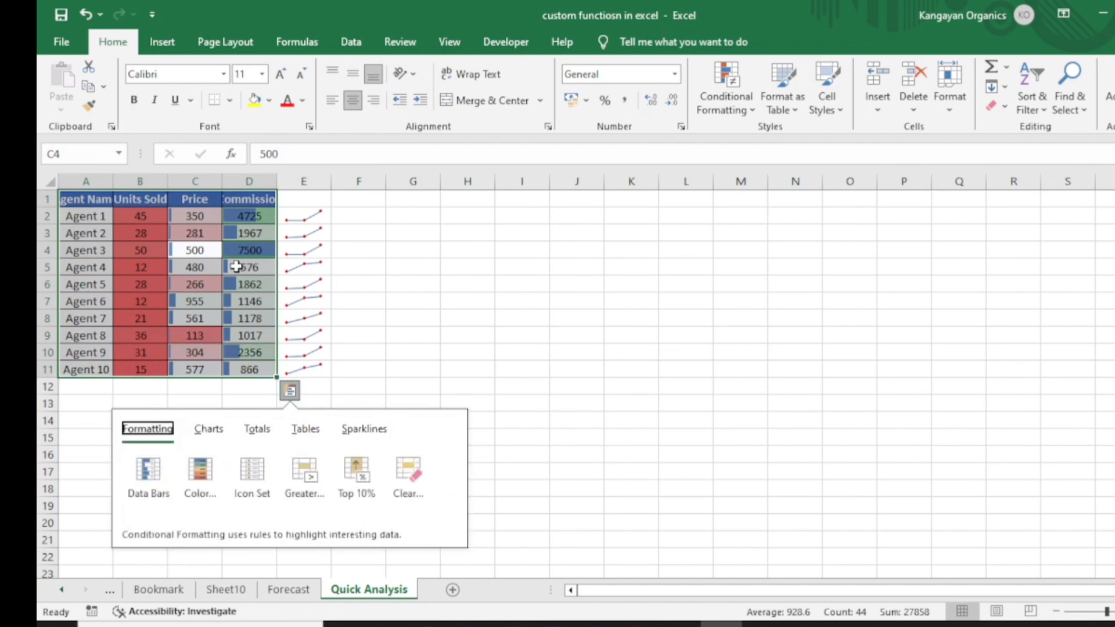
left_click(259, 432)
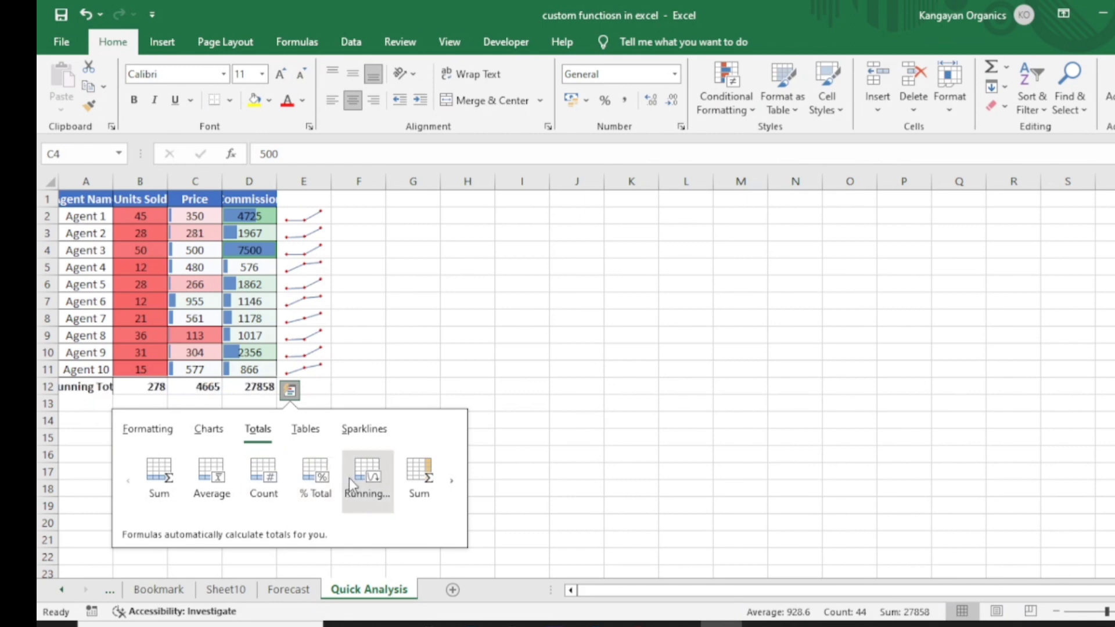
left_click(368, 478)
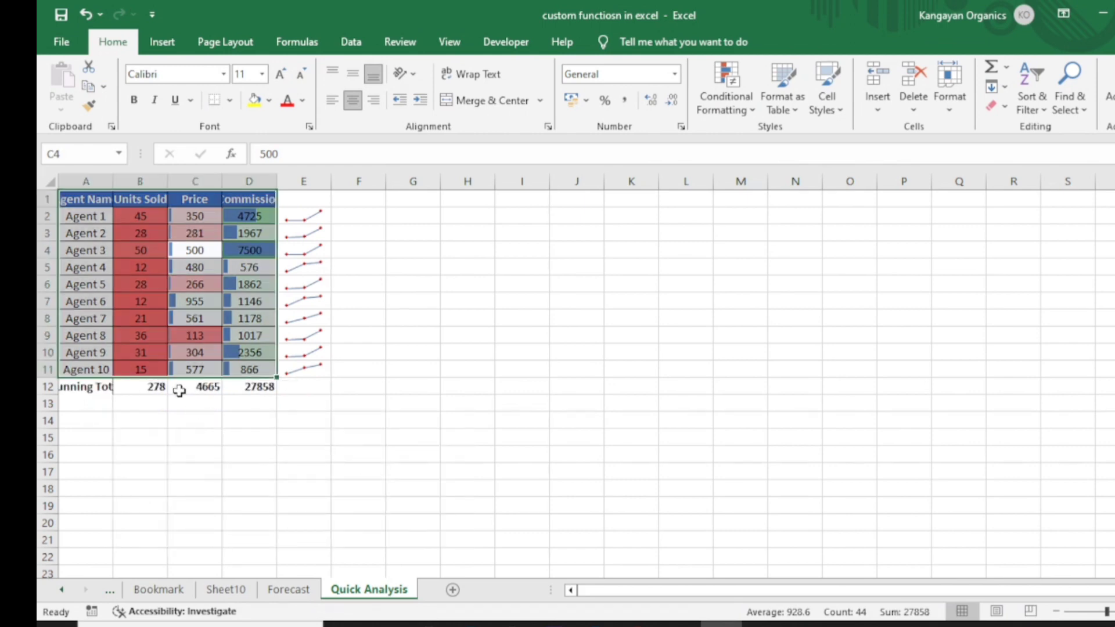
double_click(113, 182)
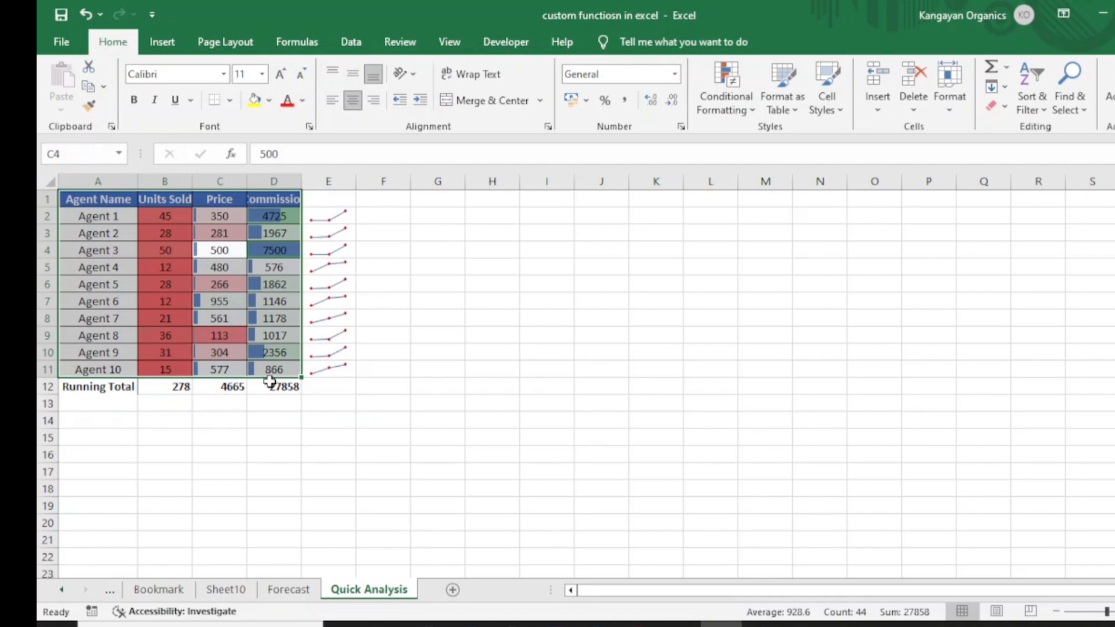